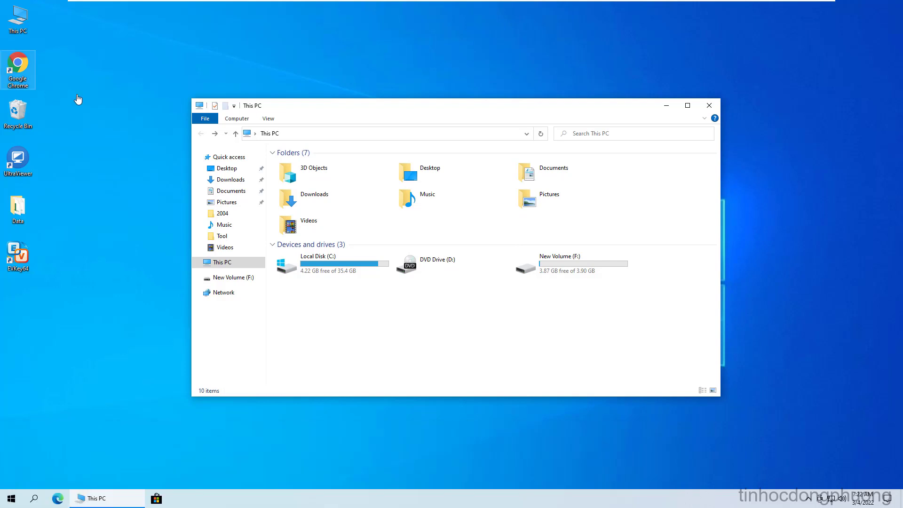
- Launch Chrome and search for 'drive app' to find the Drive for desktop installer
click(78, 99)
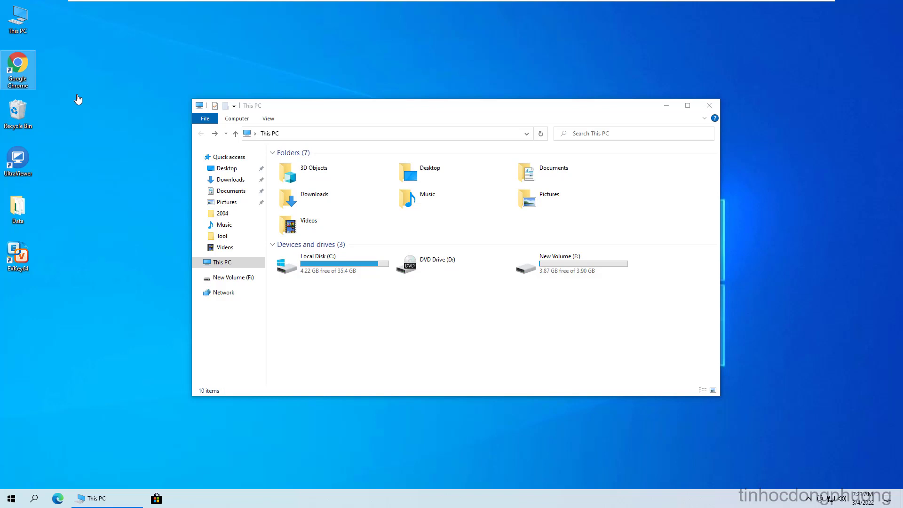
key(Return)
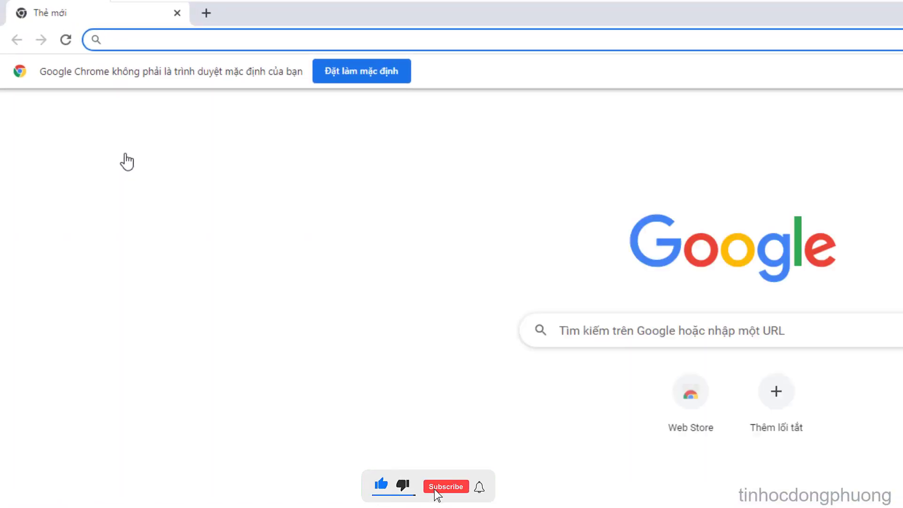
text(dri)
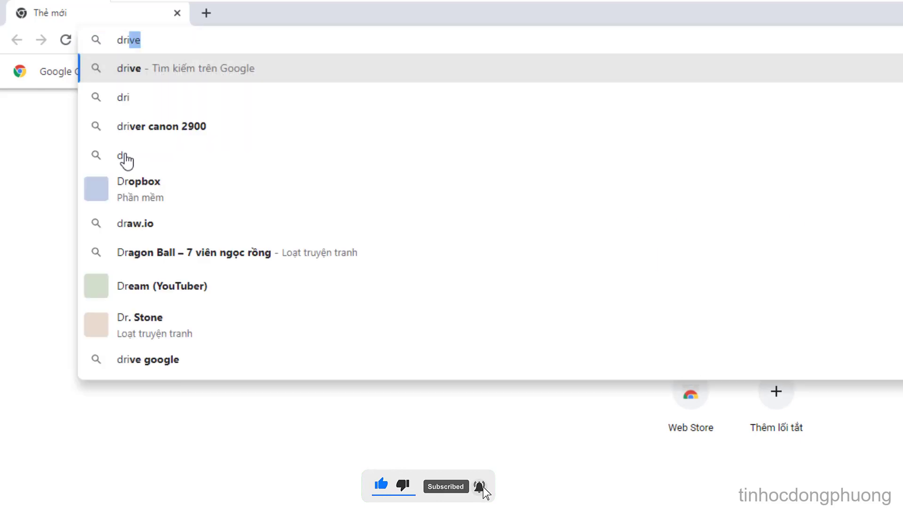
text(ve app)
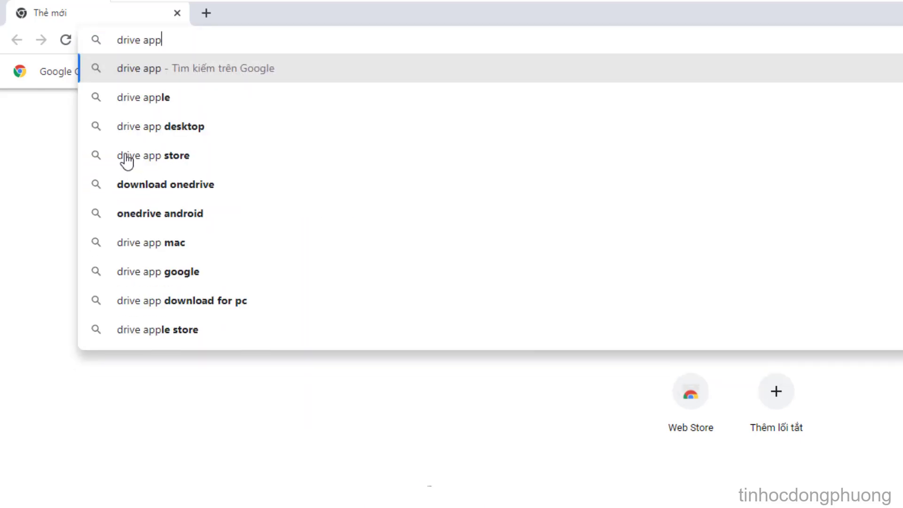
key(Return)
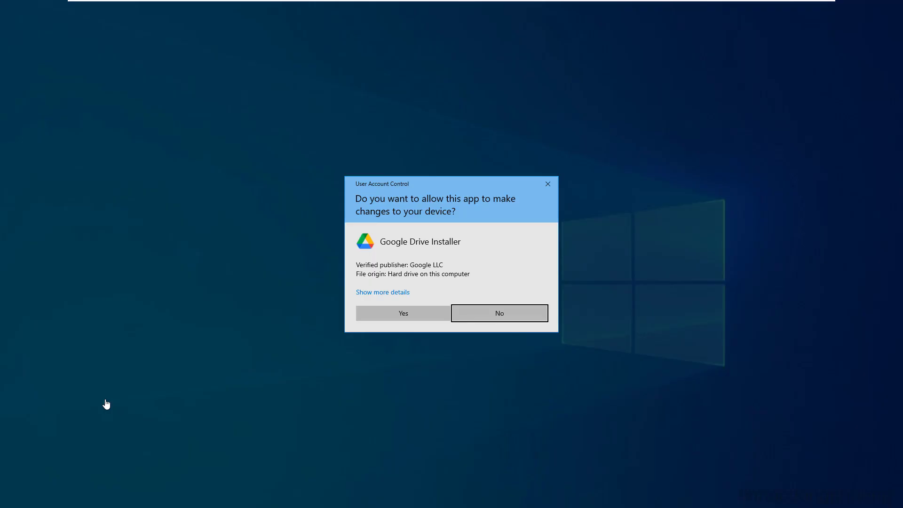
- Allow the UAC prompt, install Google Drive for desktop, and close the finished installer
click(404, 314)
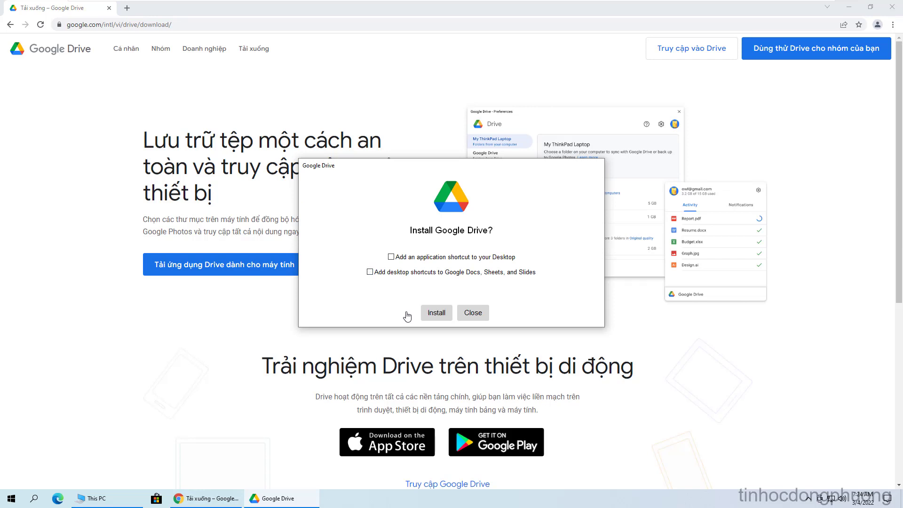
key(Return)
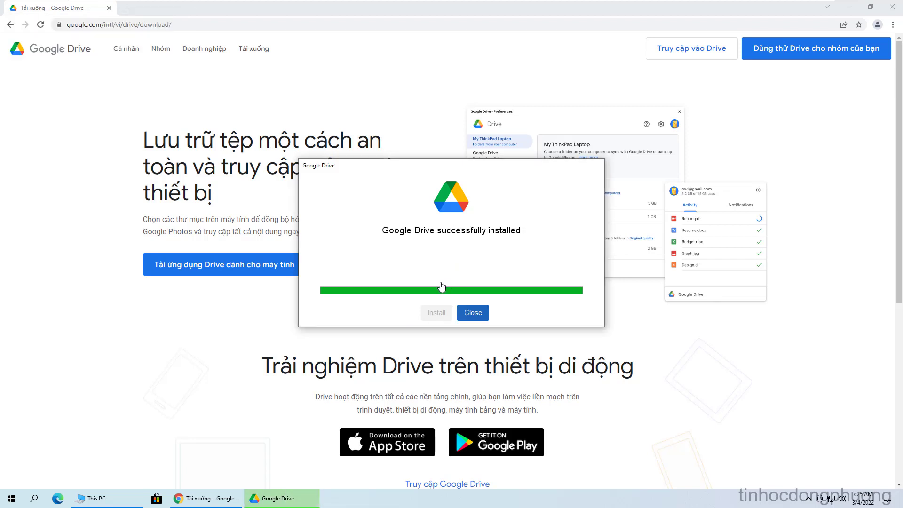
click(474, 313)
click(473, 313)
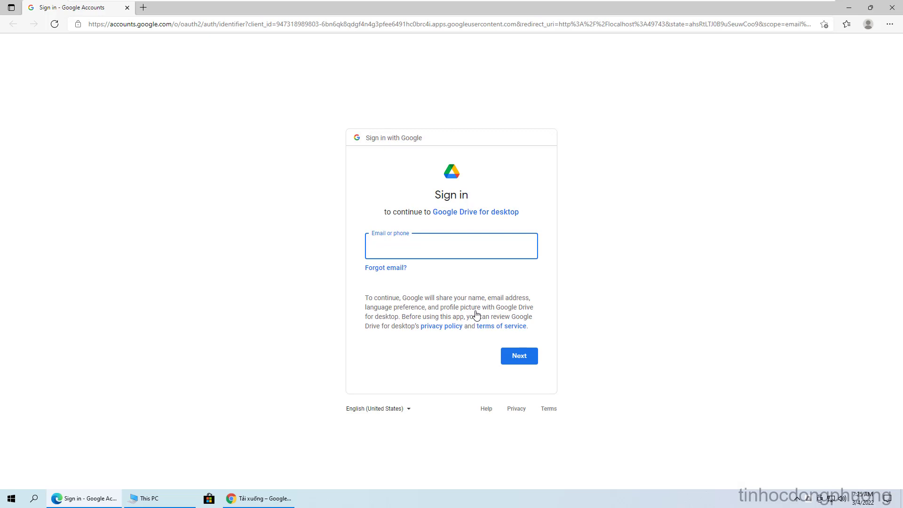
- Enter the account e-mail and password and confirm signing Drive for desktop in
key(Return)
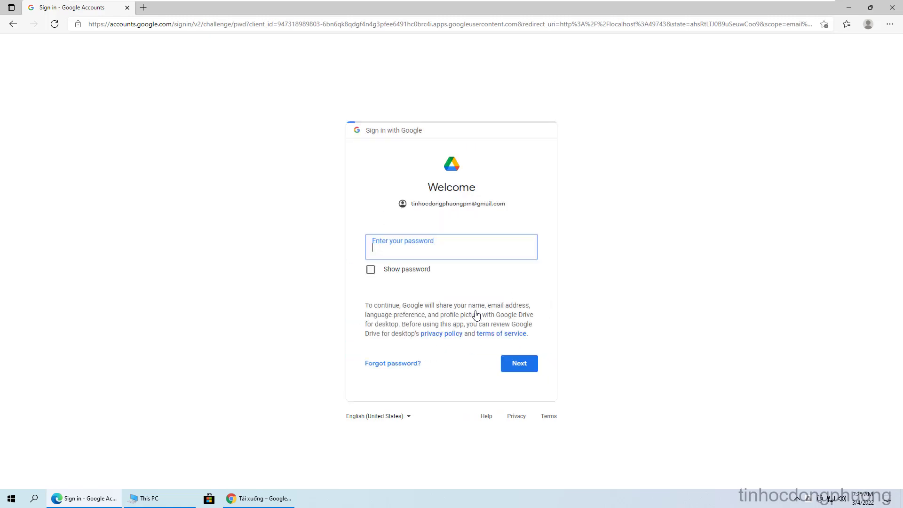
text(•)
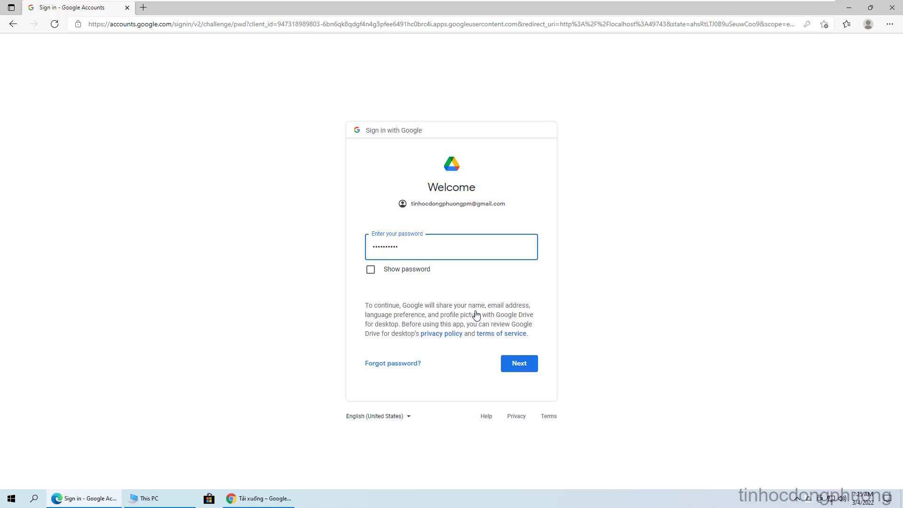
key(Return)
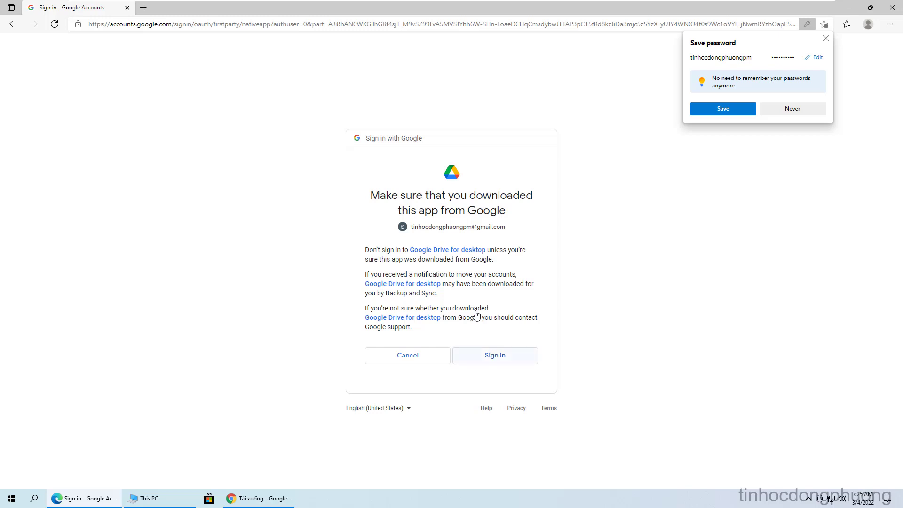
key(Return)
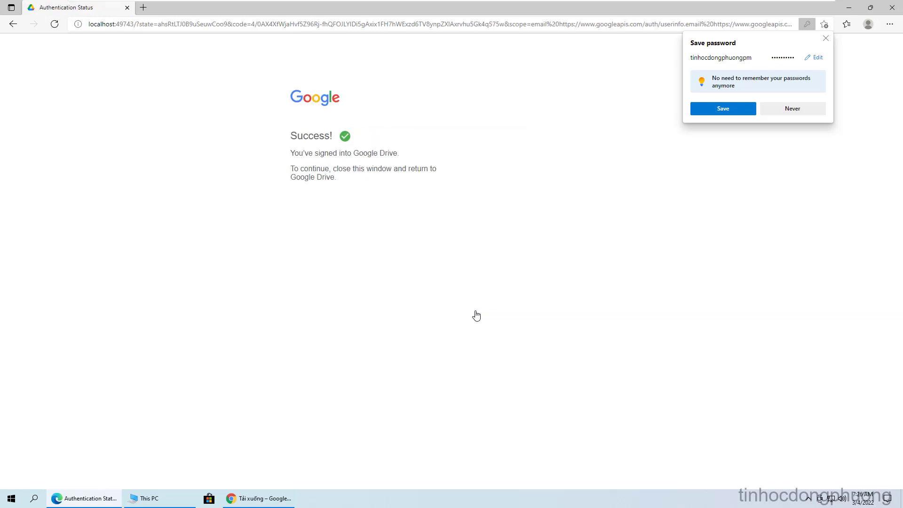
- Close the sign-in success and Drive download windows and reveal the hidden tray icons
key(alt+F4)
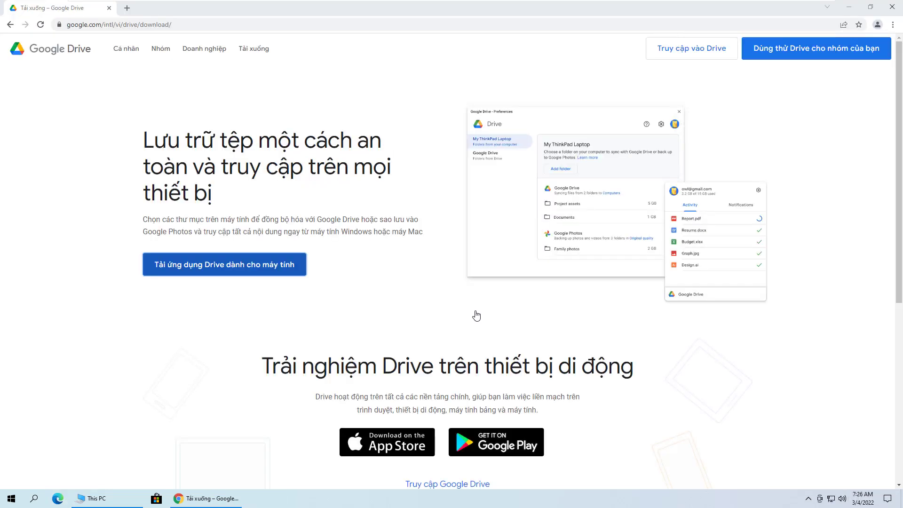
key(alt+F4)
key(super+b)
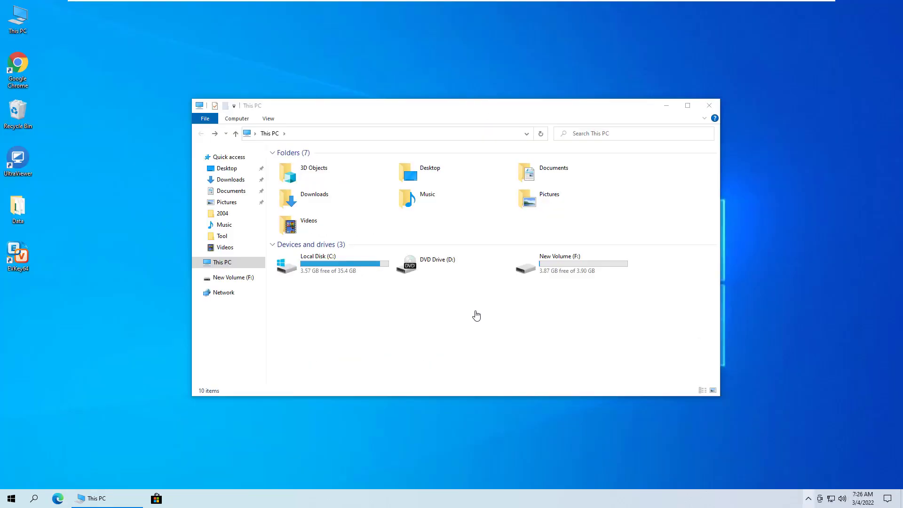
key(Return)
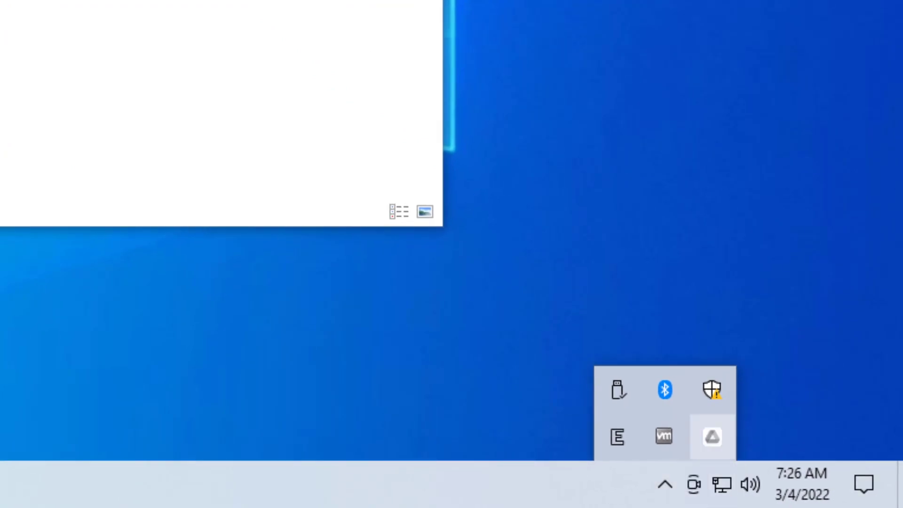
- Open Drive's status panel, dismiss the tips and loading notices, and maximize This PC
click(712, 436)
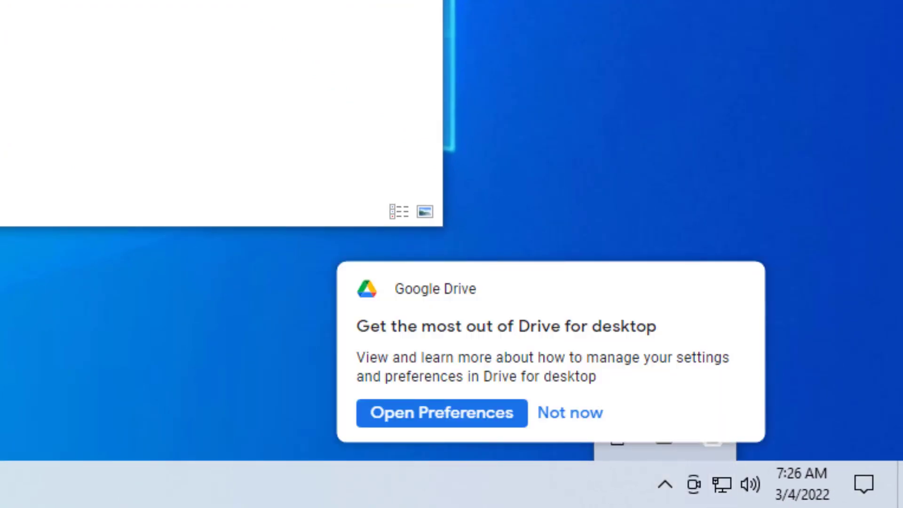
click(728, 288)
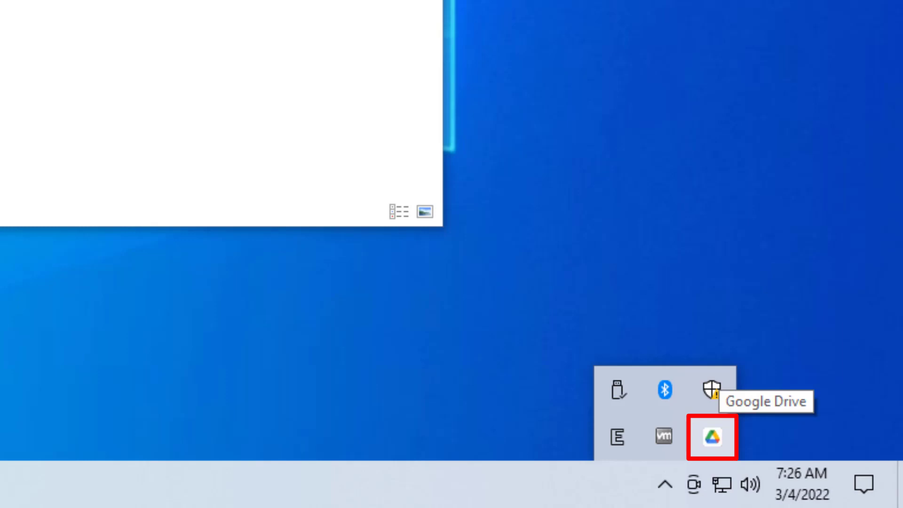
click(712, 436)
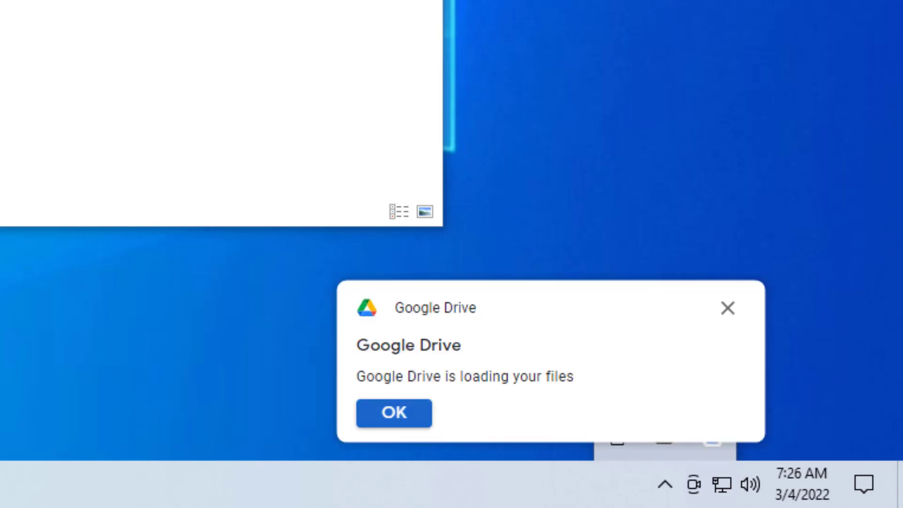
click(394, 413)
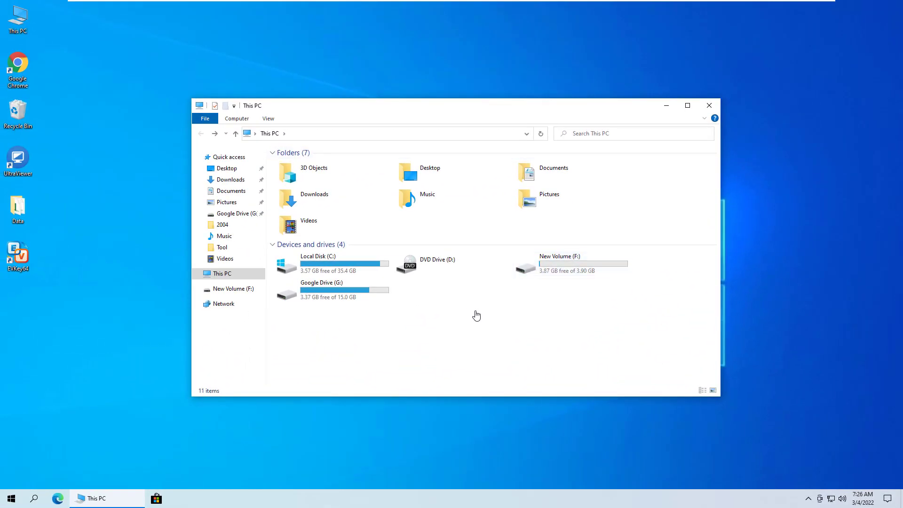
key(super+Up)
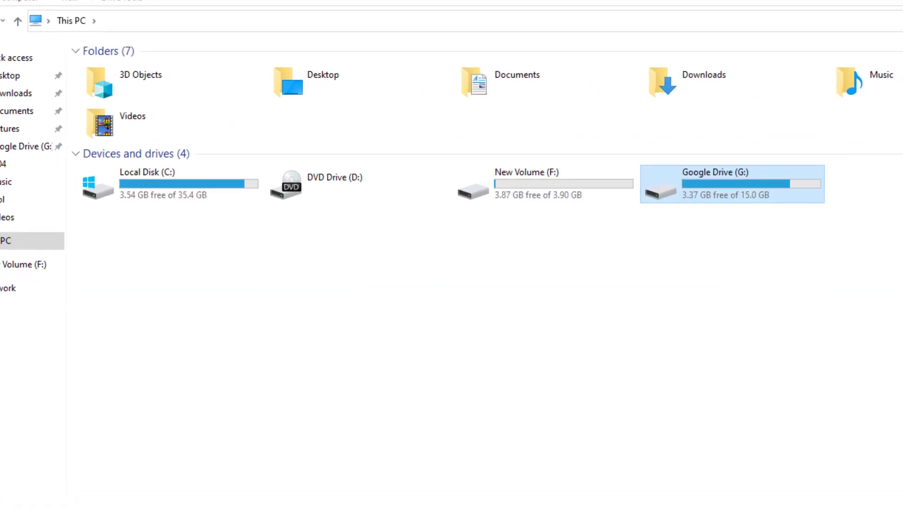
- Pin the Google Drive icon to the taskbar and open New Volume (F:)
click(768, 500)
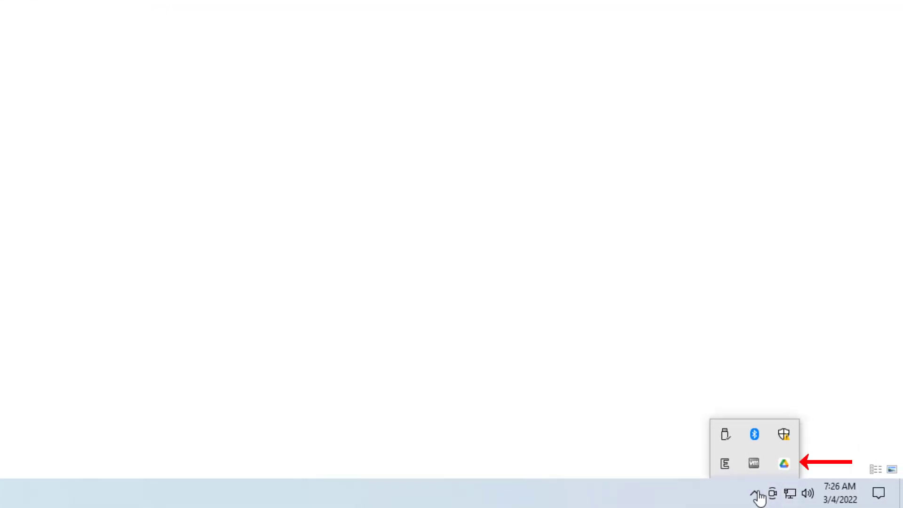
drag(783, 463, 754, 494)
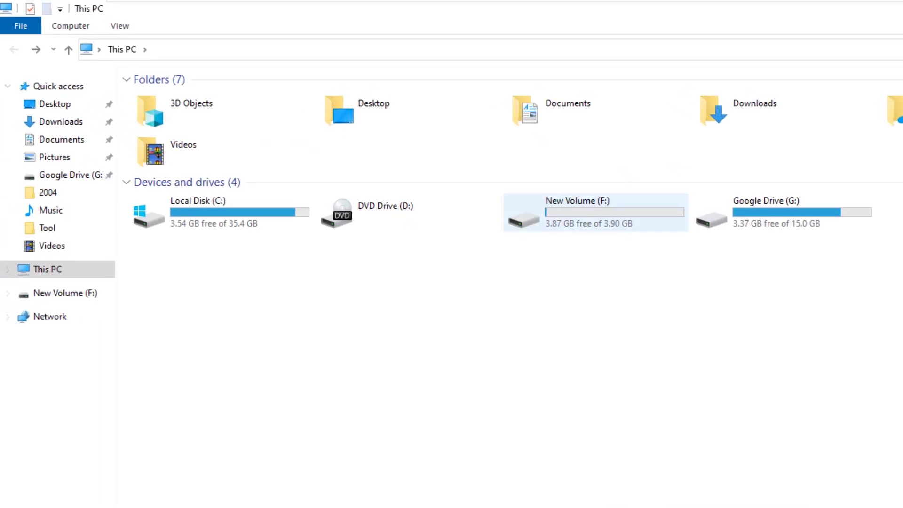
double_click(595, 211)
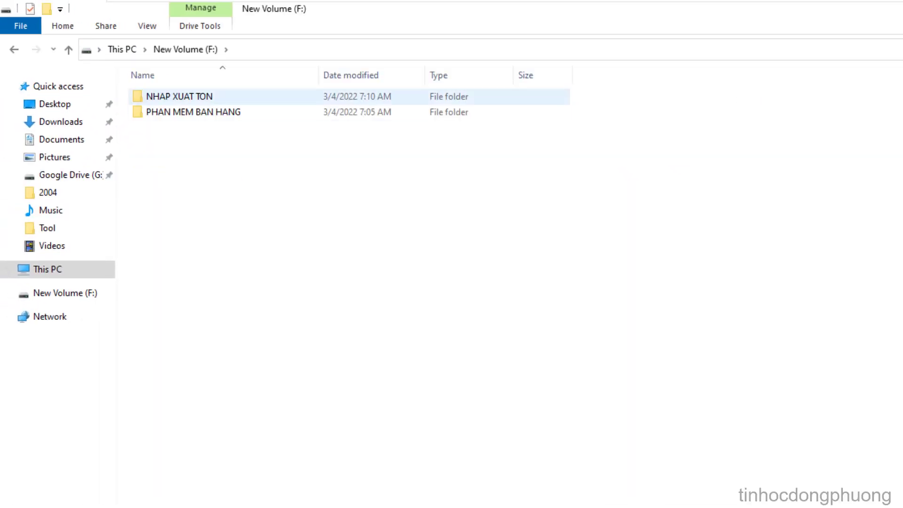
- Select the NHAP XUAT TON and PHAN MEM BAN HANG folders together, then deselect them
click(193, 111)
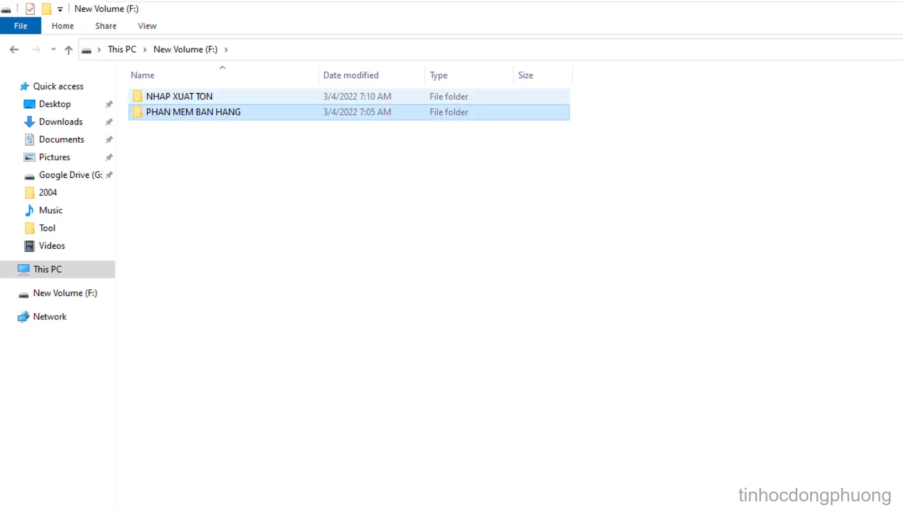
click(179, 97)
drag(197, 145, 184, 94)
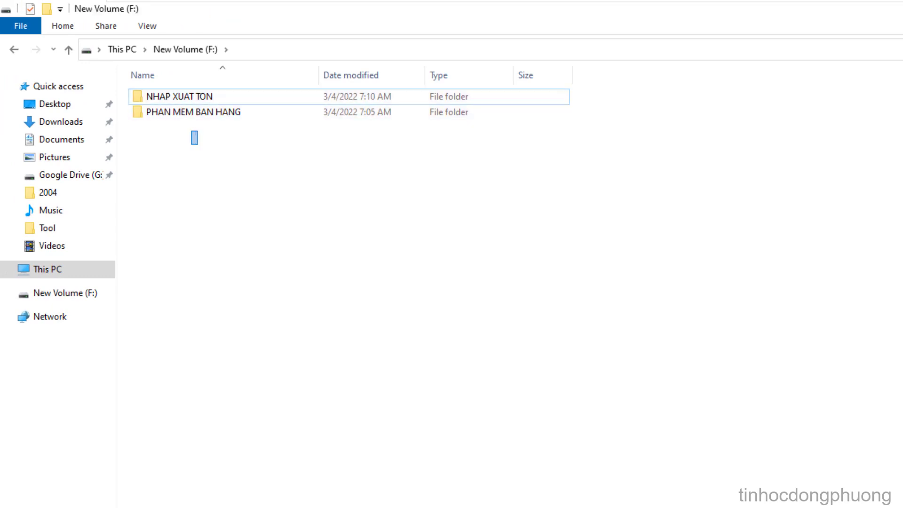
drag(200, 151, 192, 95)
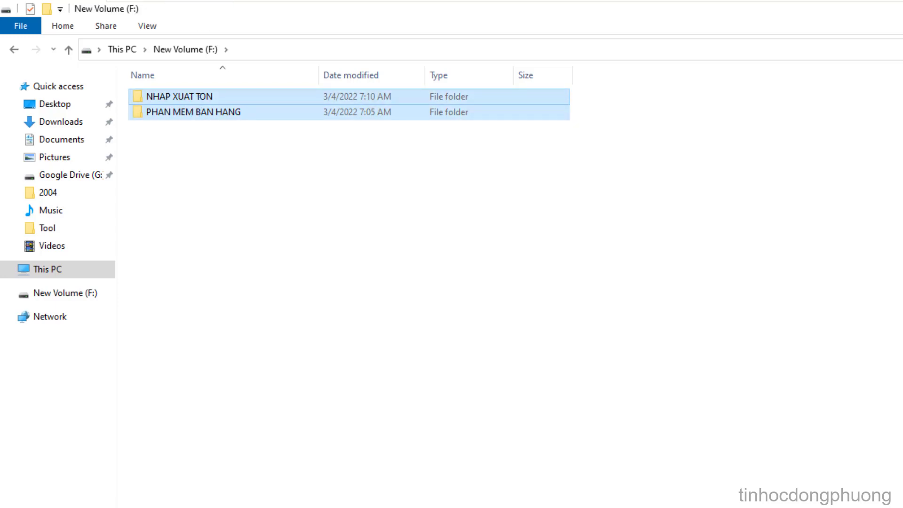
key(Escape)
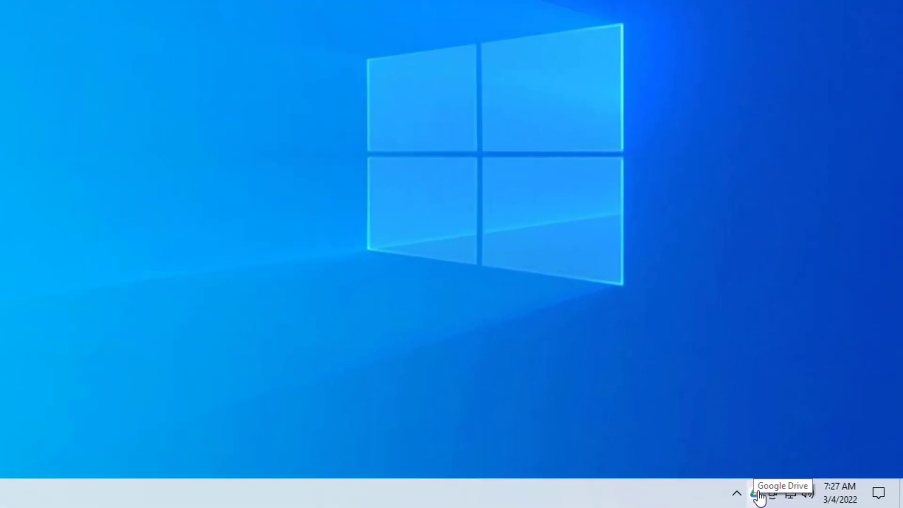
- Open Drive's Preferences from the tray icon and skip the getting-started tour
click(755, 493)
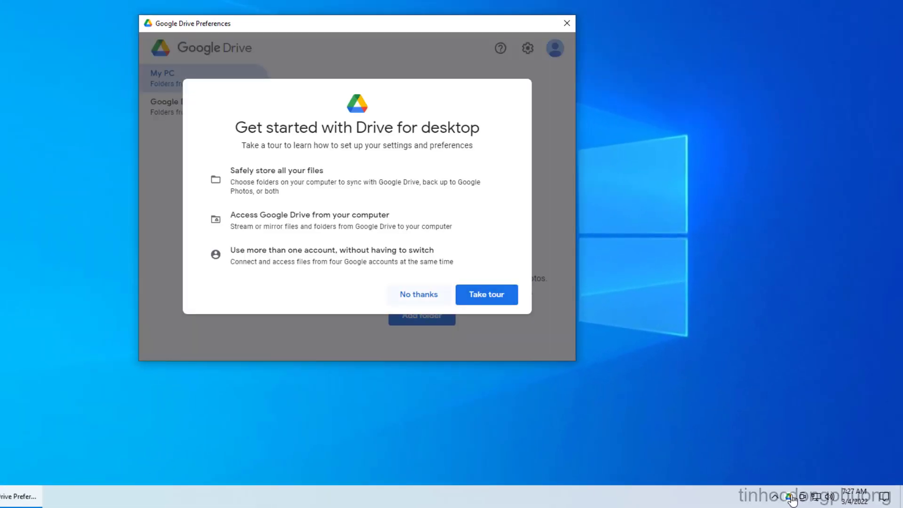
key(Return)
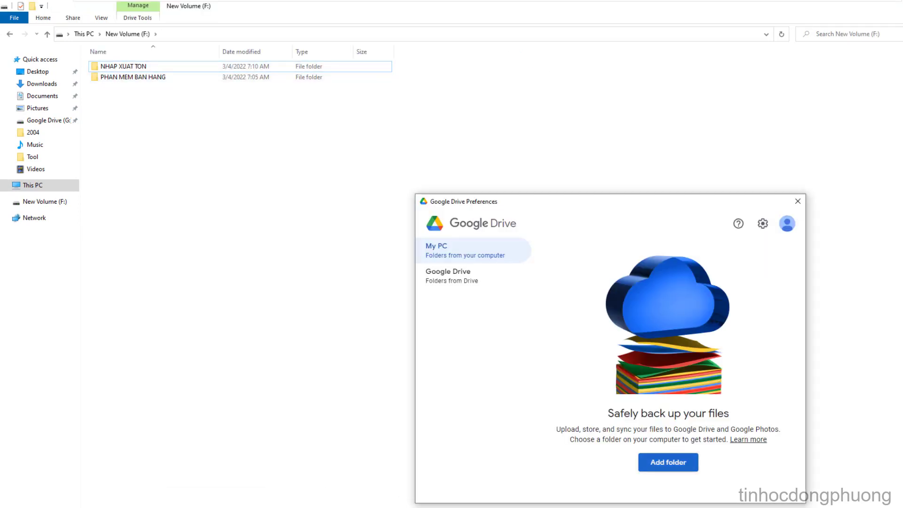
- Add F:\NHAP XUAT TON as a folder syncing with Google Drive
click(667, 461)
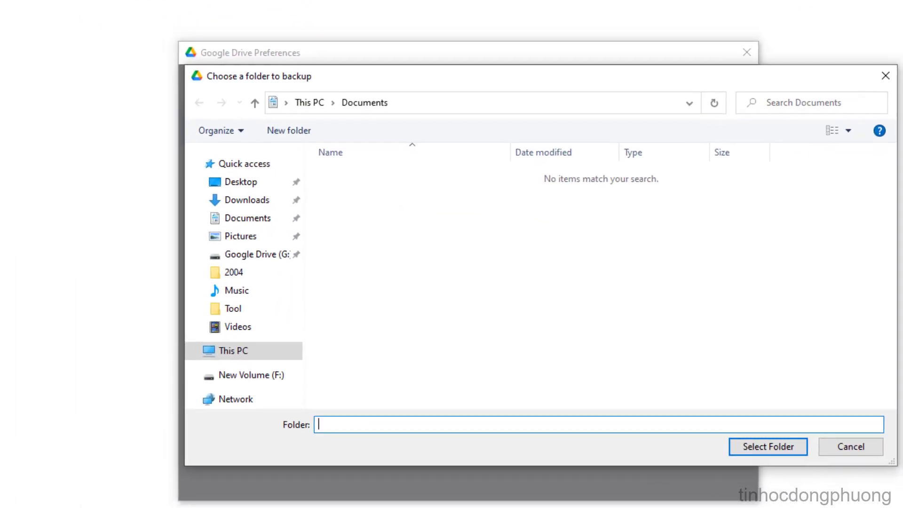
click(222, 369)
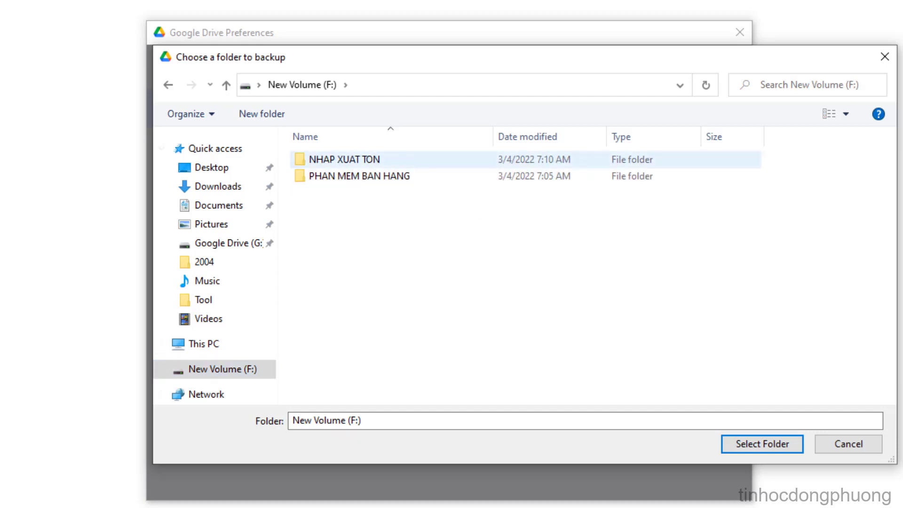
click(344, 159)
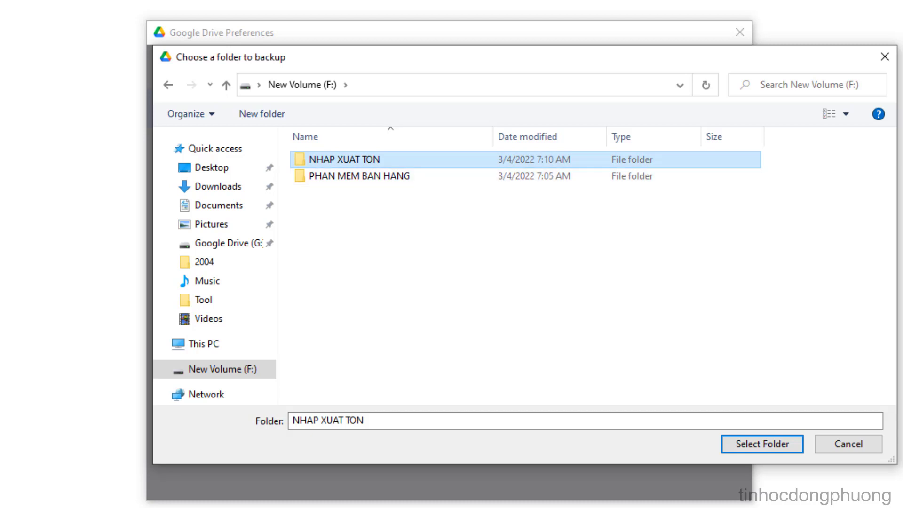
key(Return)
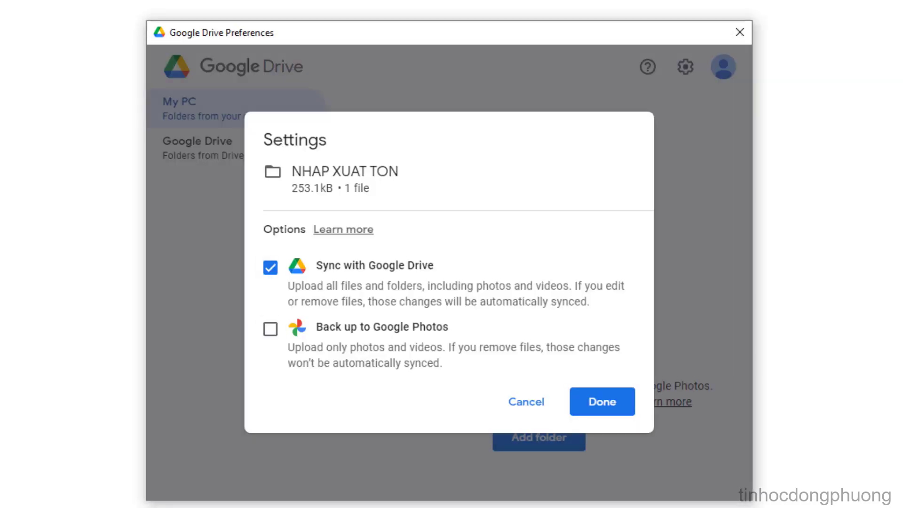
click(602, 401)
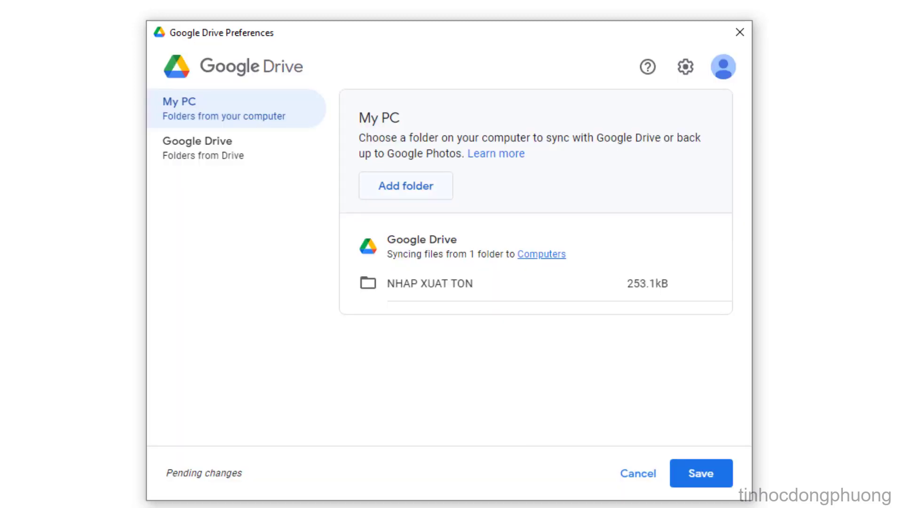
- Add F:\PHAN MEM BAN HANG for syncing, save the changes, and close Preferences
click(406, 186)
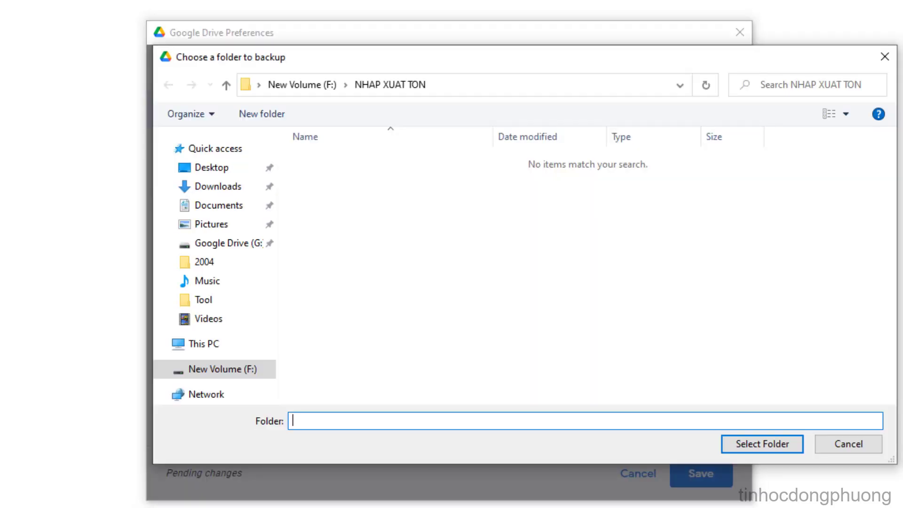
click(301, 84)
click(359, 175)
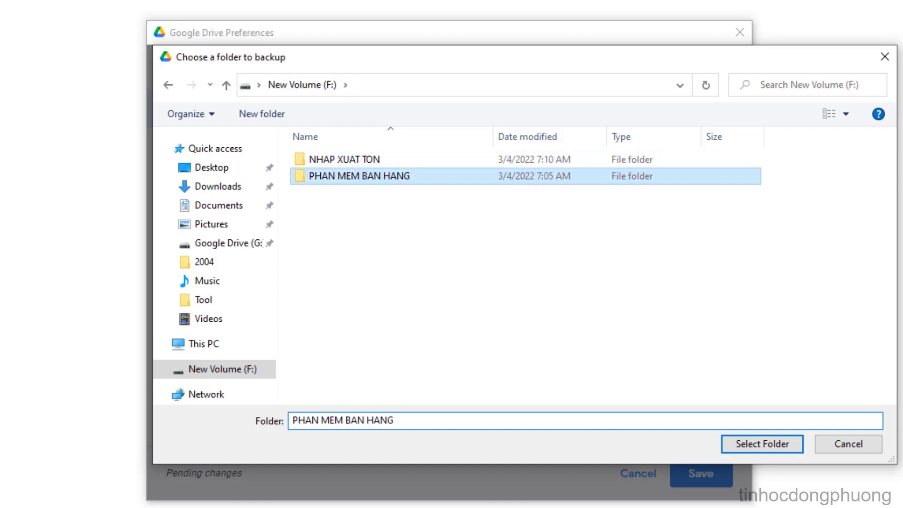
key(Return)
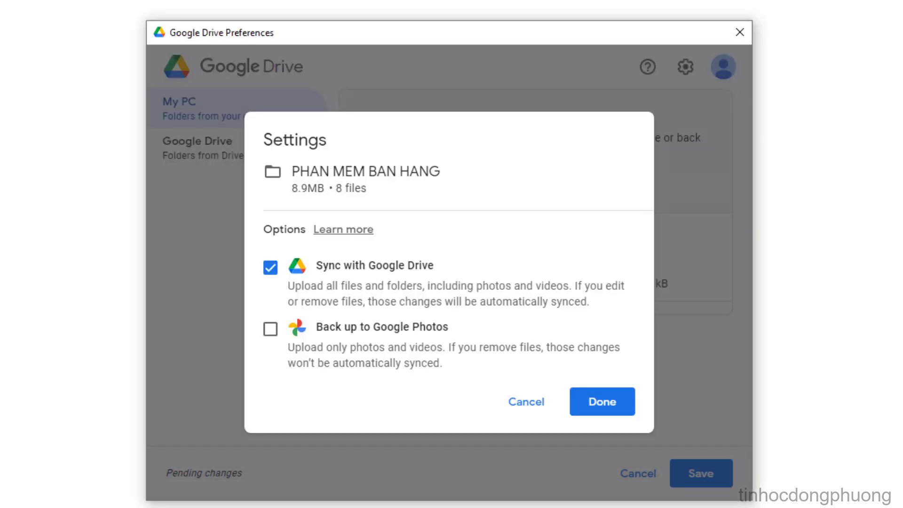
key(Return)
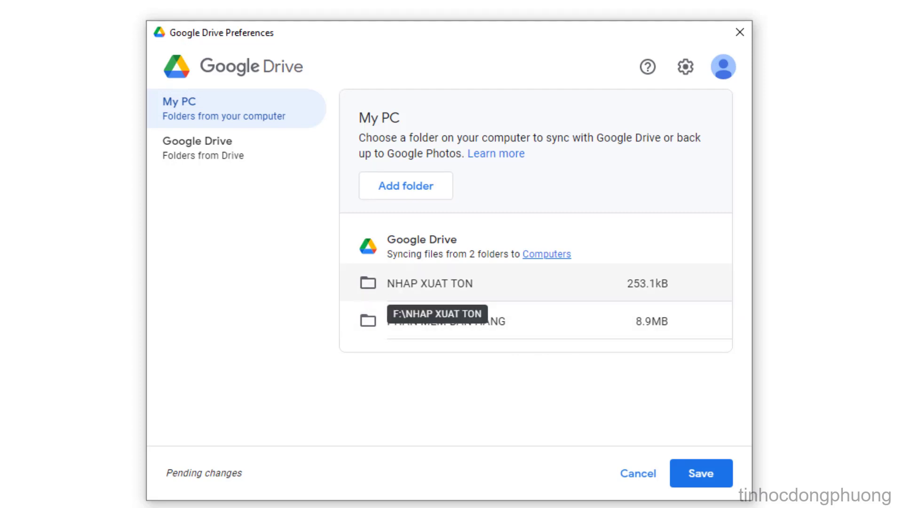
key(Return)
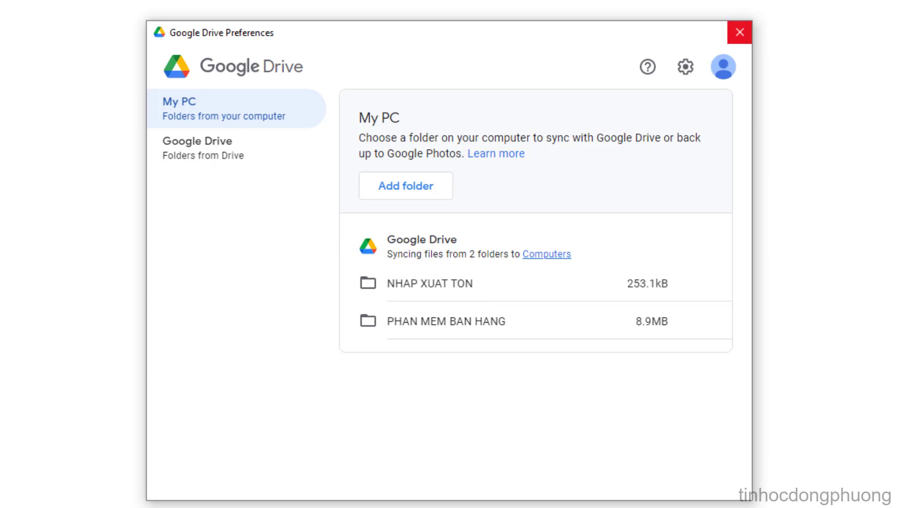
click(739, 32)
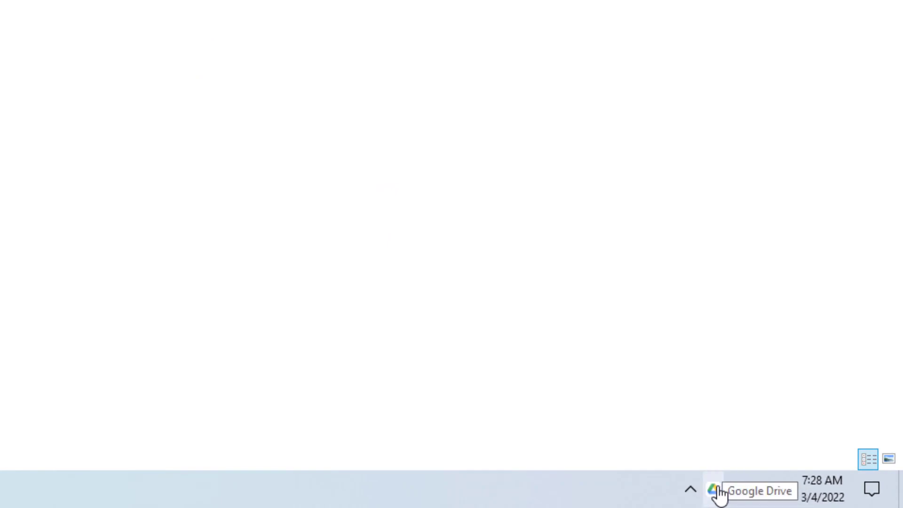
- Check Drive's activity list repeatedly until both folders' uploads show as Synced
click(717, 491)
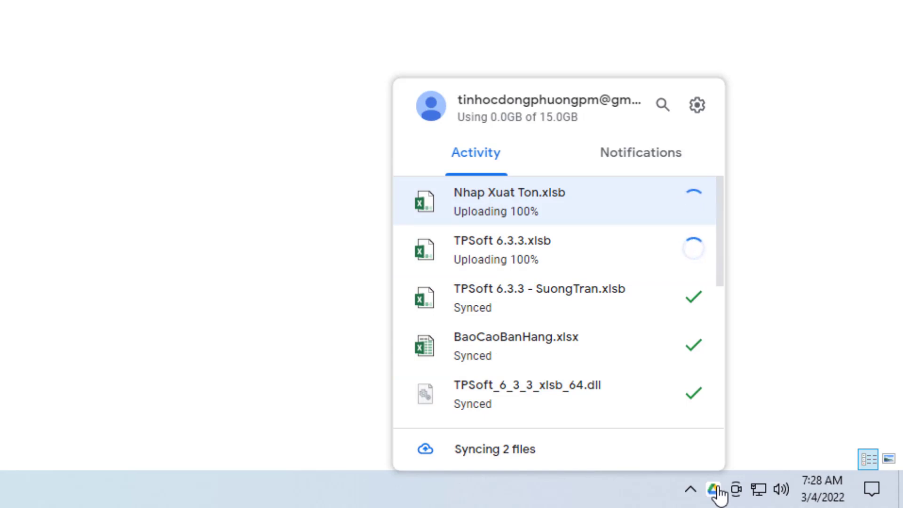
click(718, 490)
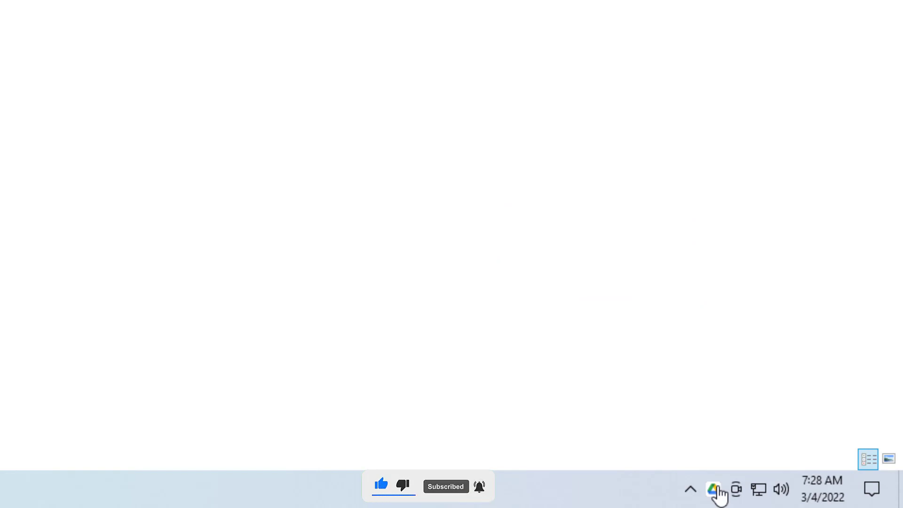
click(718, 490)
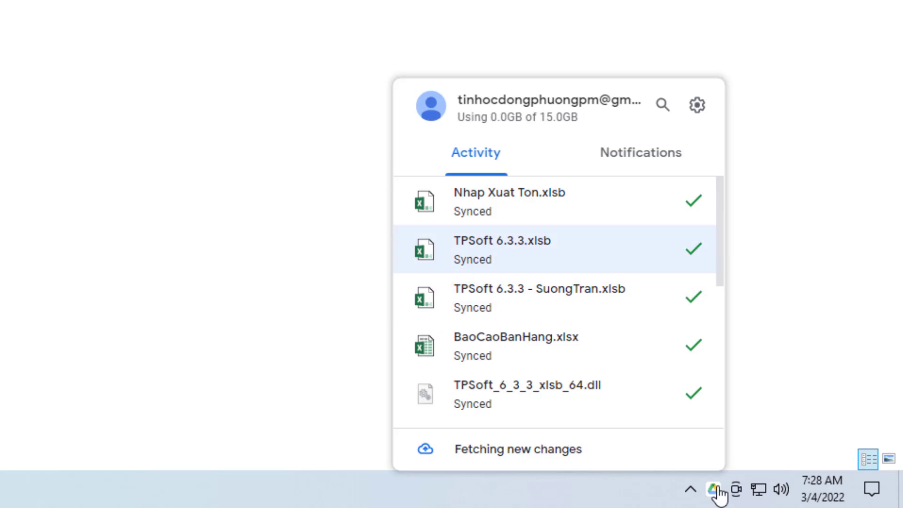
click(718, 489)
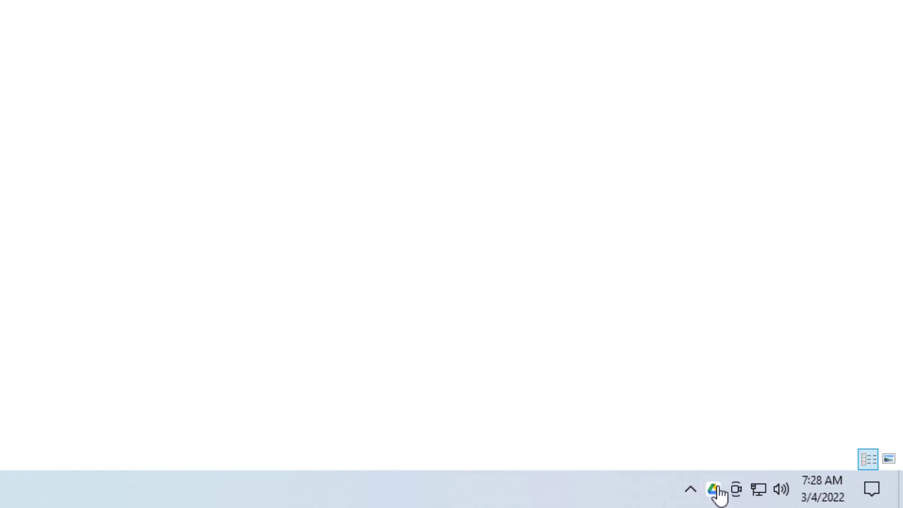
click(714, 489)
click(713, 489)
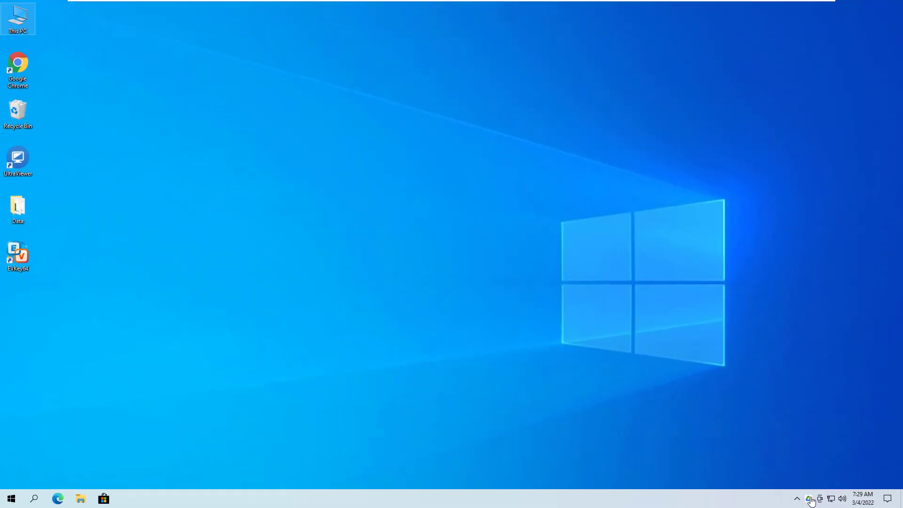
key(Return)
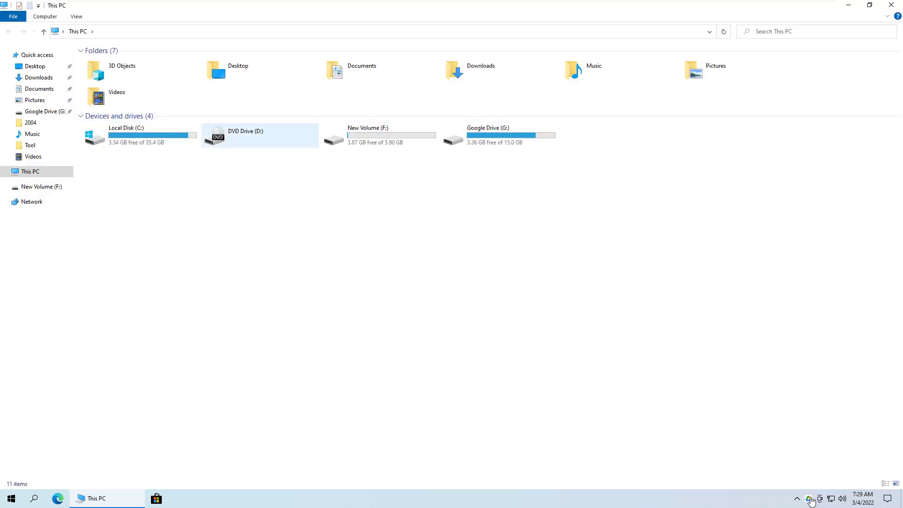
key(Right)
key(Return)
key(Down)
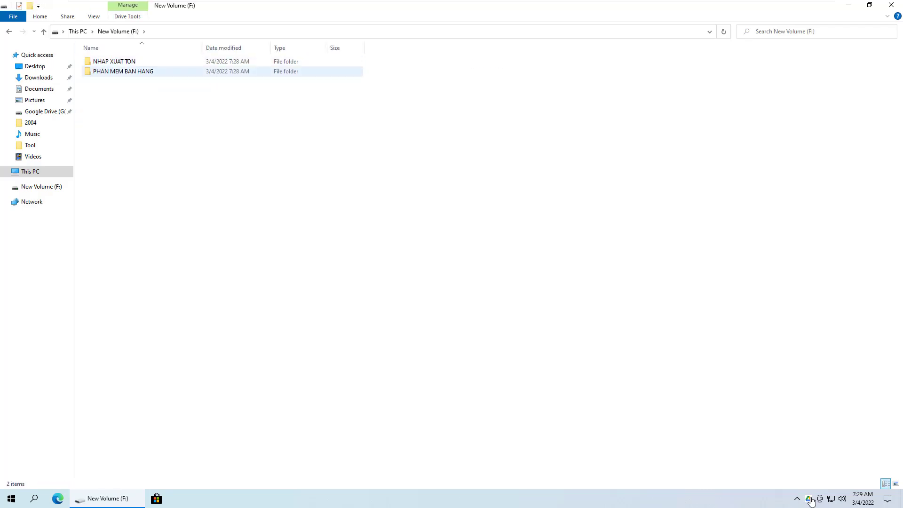
click(809, 499)
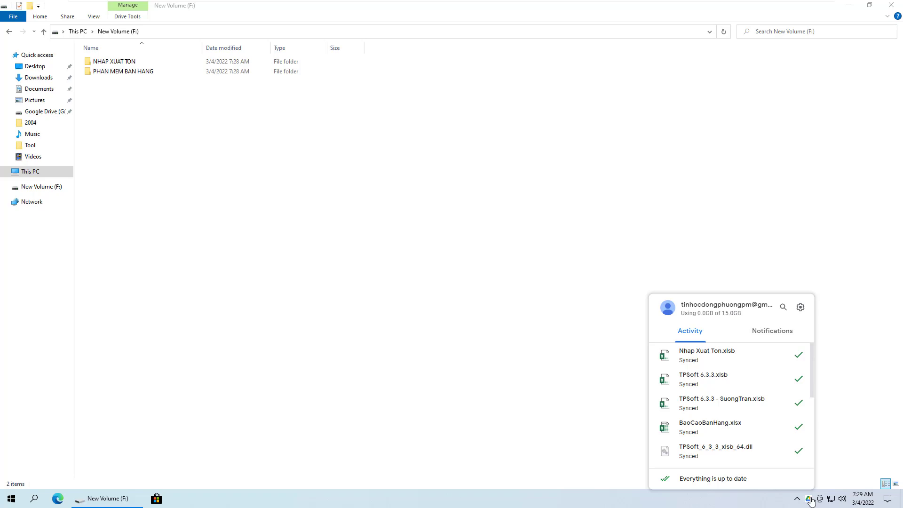
click(809, 499)
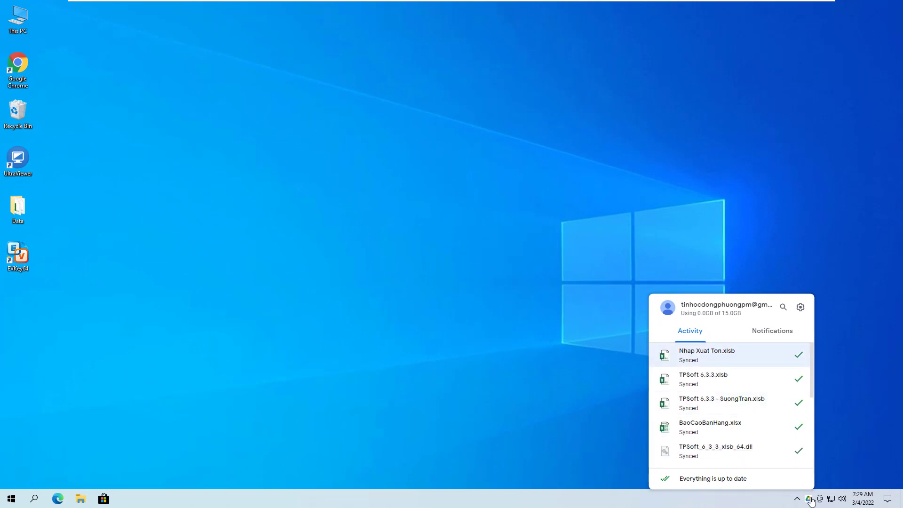
click(810, 499)
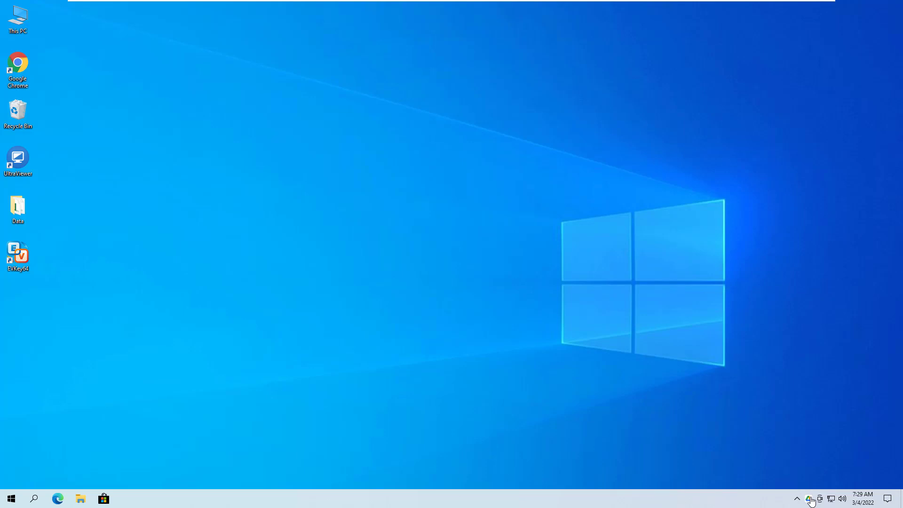
- Launch Chrome, go to gmail.com, and open the Đăng nhập sign-in page
key(g)
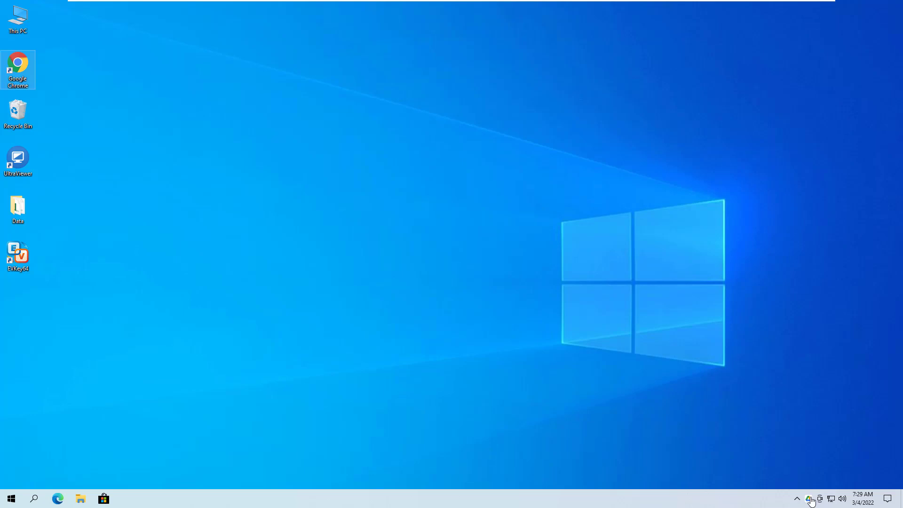
key(Return)
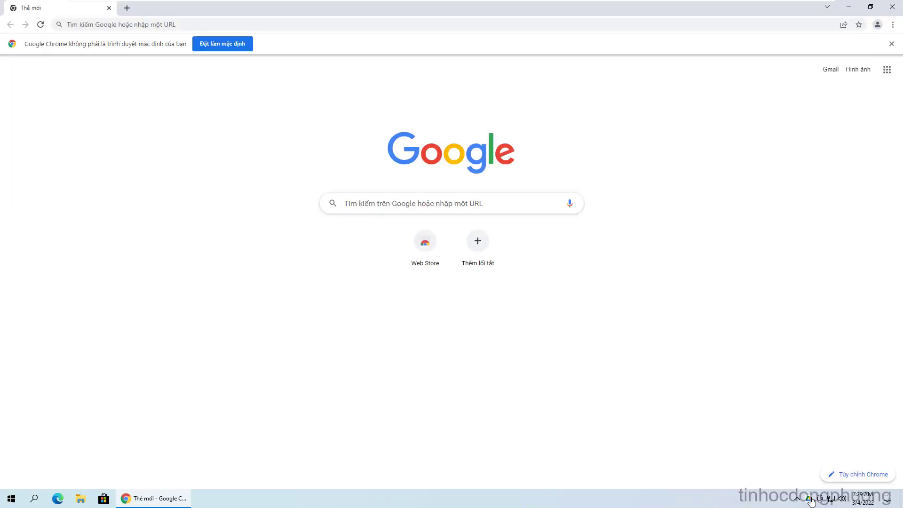
key(ctrl+l)
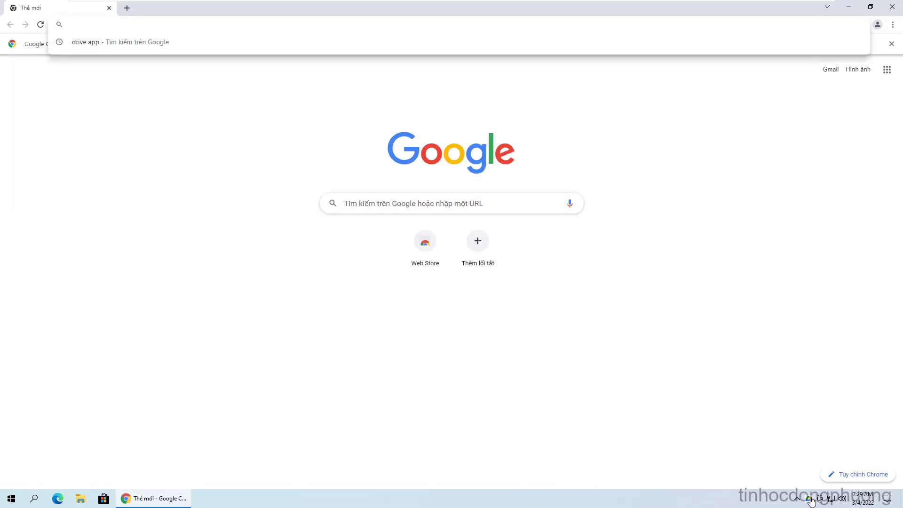
text(gmail.com)
key(Return)
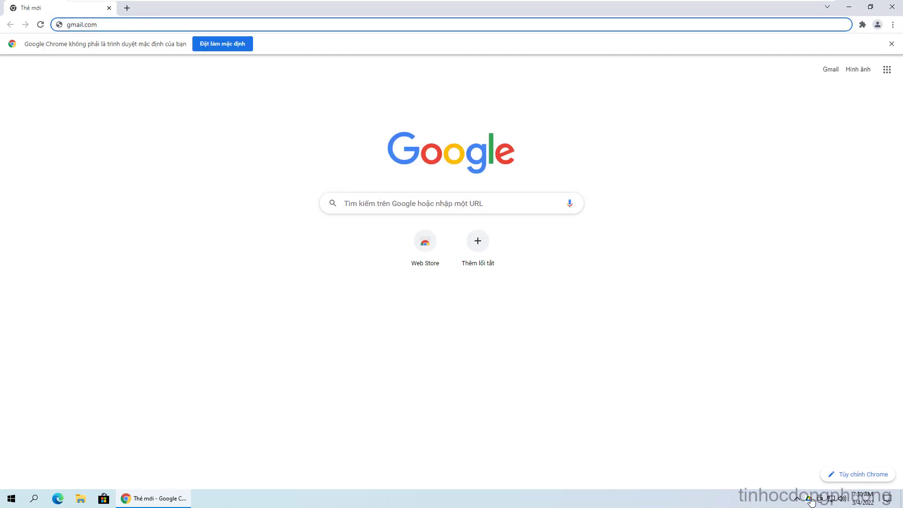
key(Return)
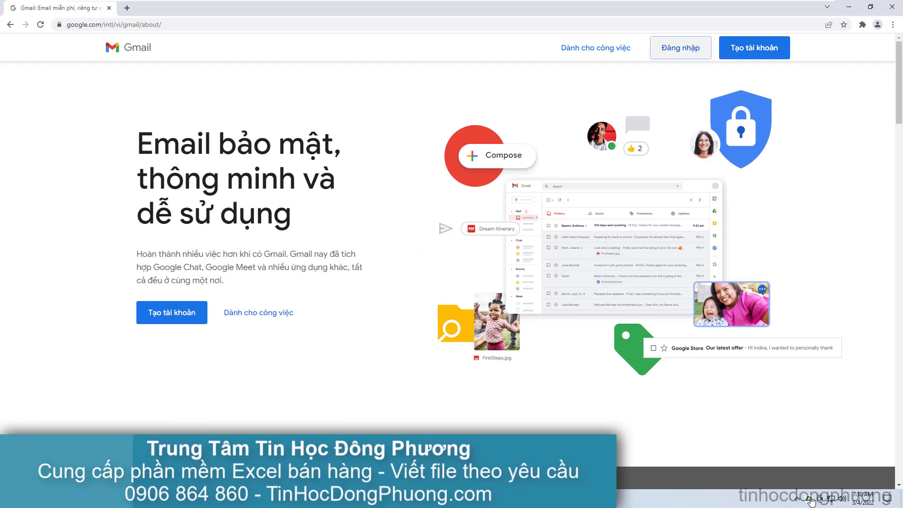
click(681, 47)
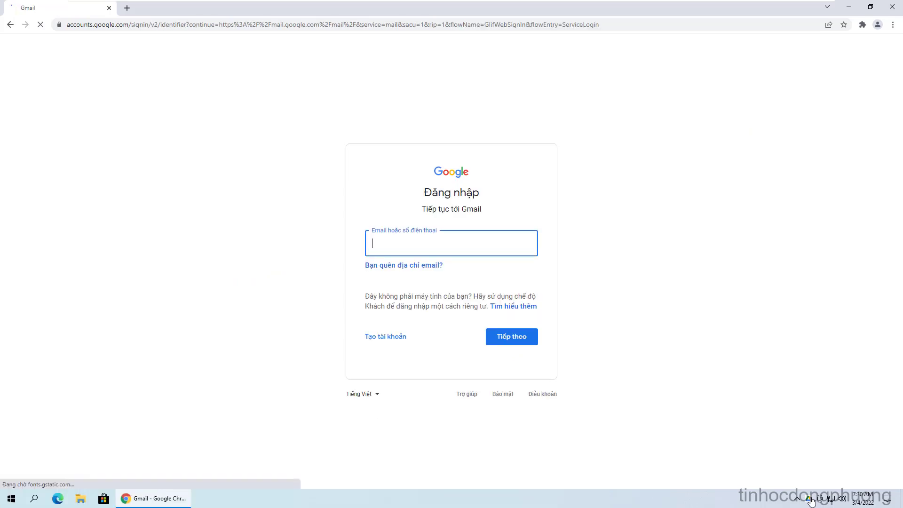
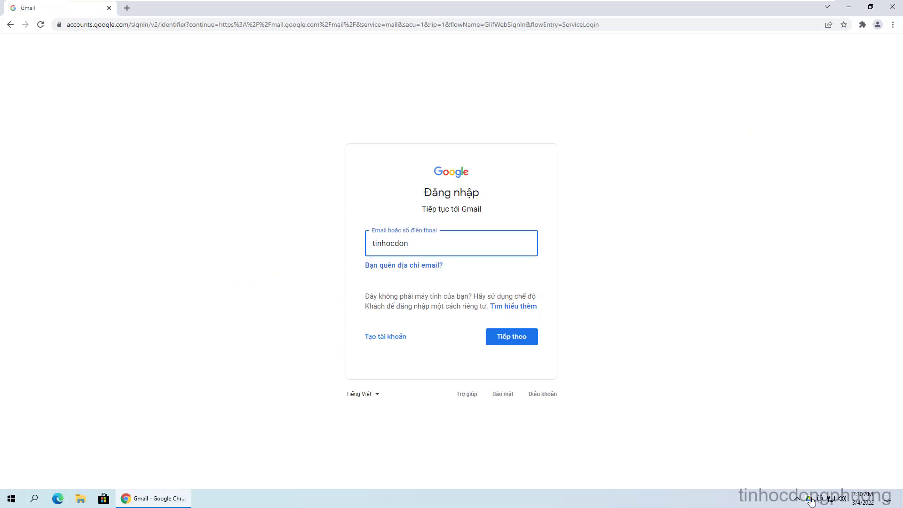
- Enter the Google account e-mail, then the password, to open the Gmail inbox
key(Return)
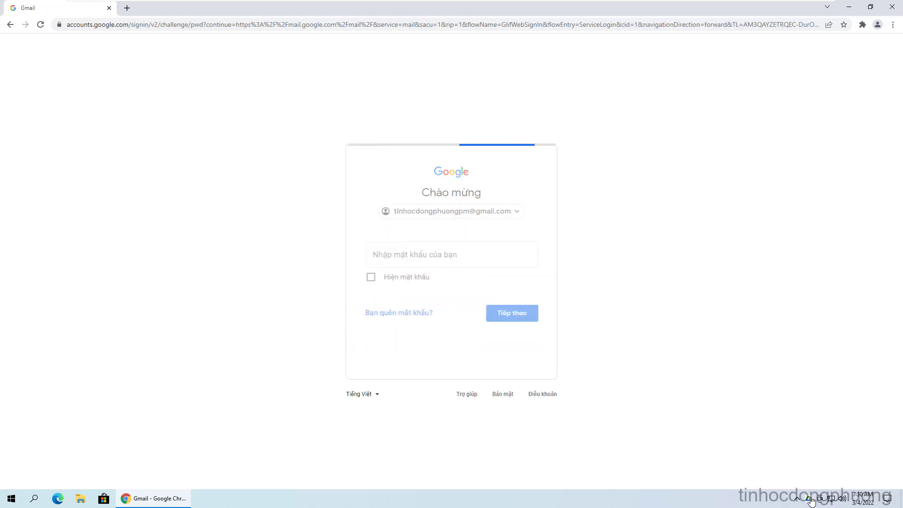
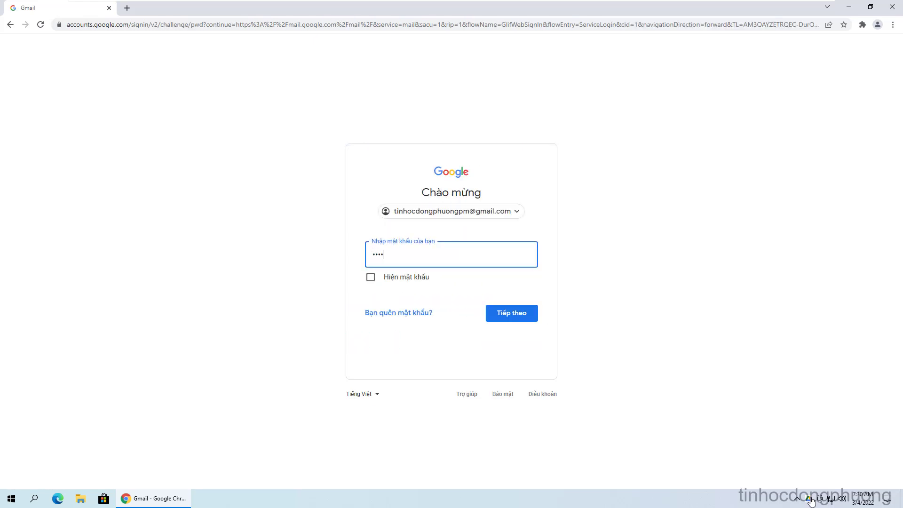
key(Return)
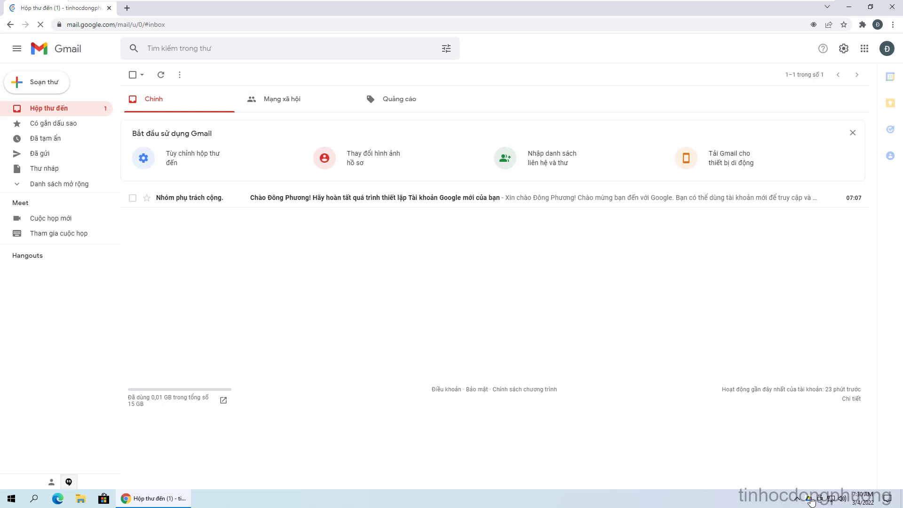
- Open Google Drive's My Drive for the same account in a new tab beside Gmail
click(864, 48)
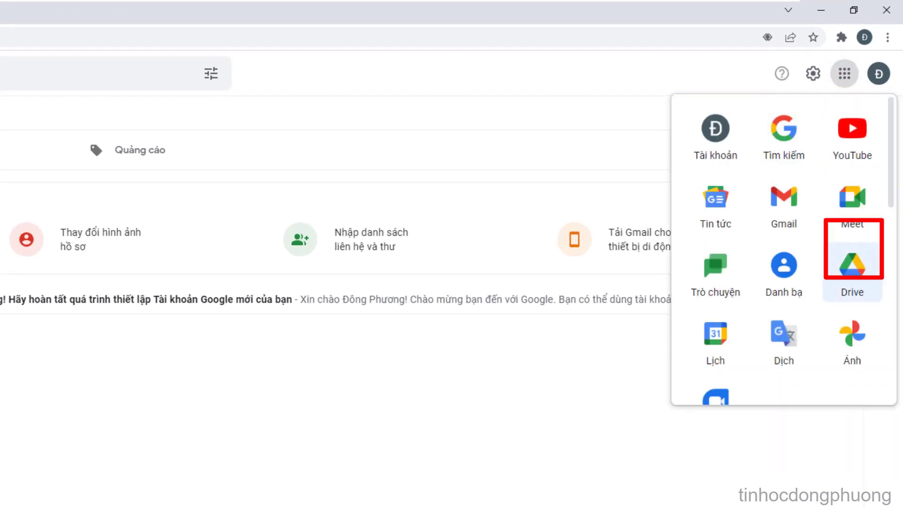
click(852, 271)
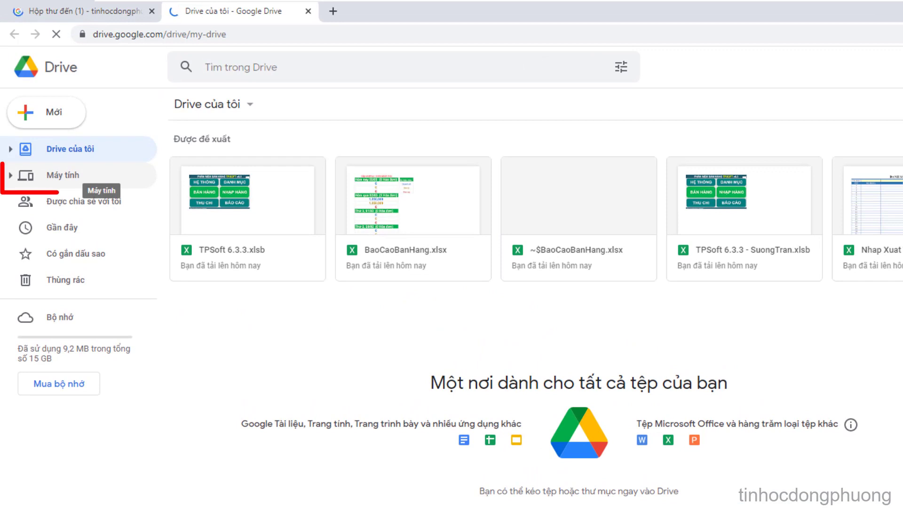
- Open Computers › My PC in Drive to list the NHAP XUAT TON and PHAN MEM BAN HANG folders
click(63, 175)
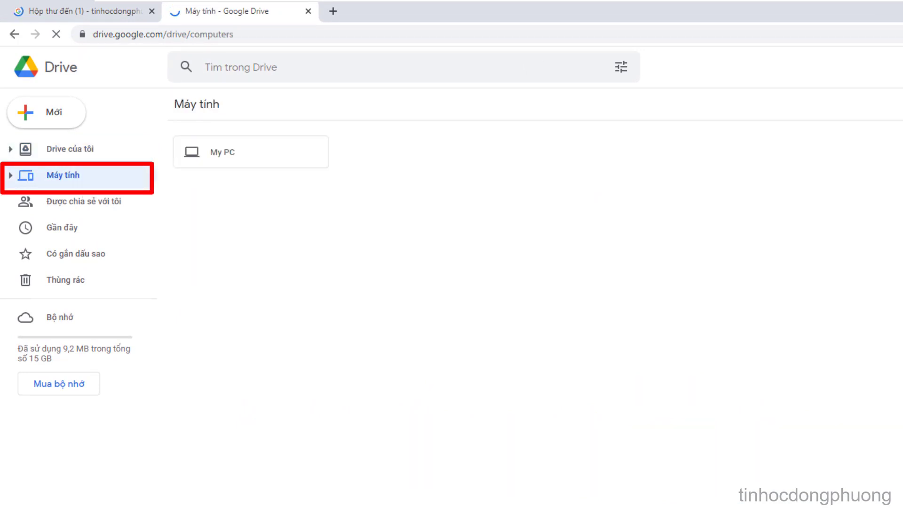
click(250, 152)
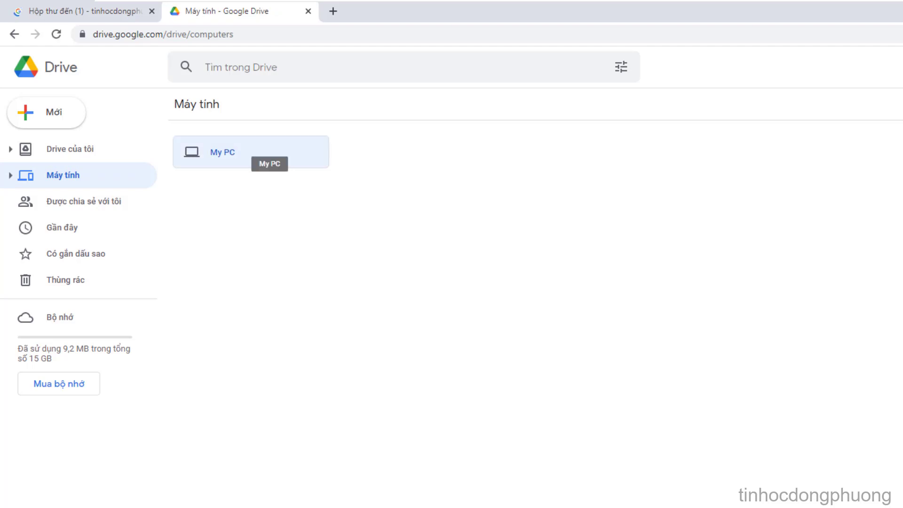
key(Escape)
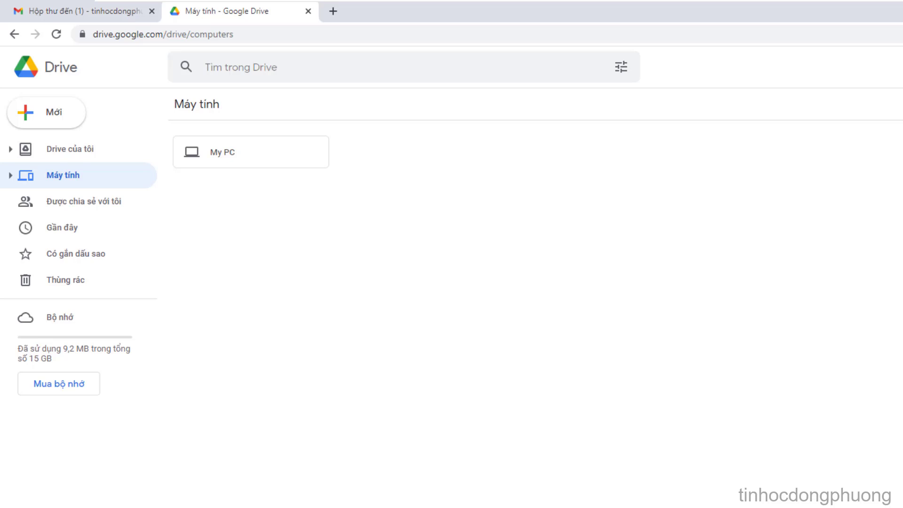
click(250, 152)
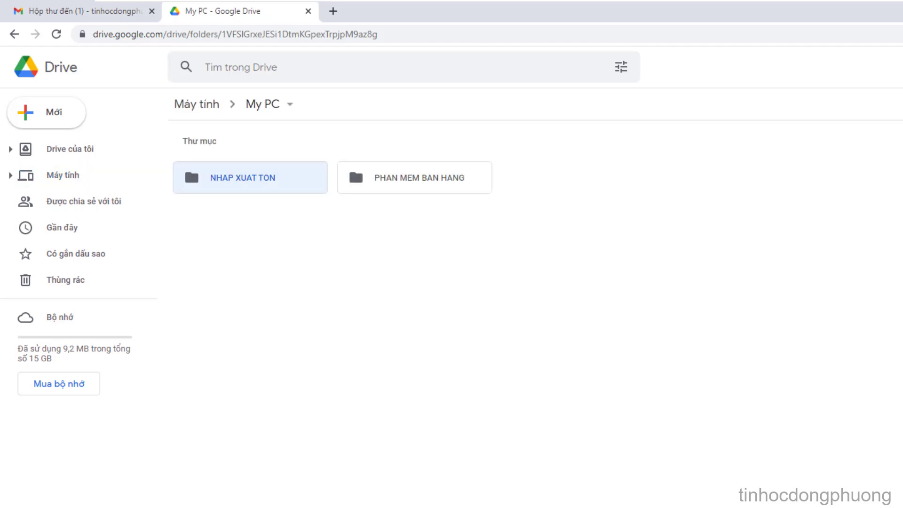
click(354, 162)
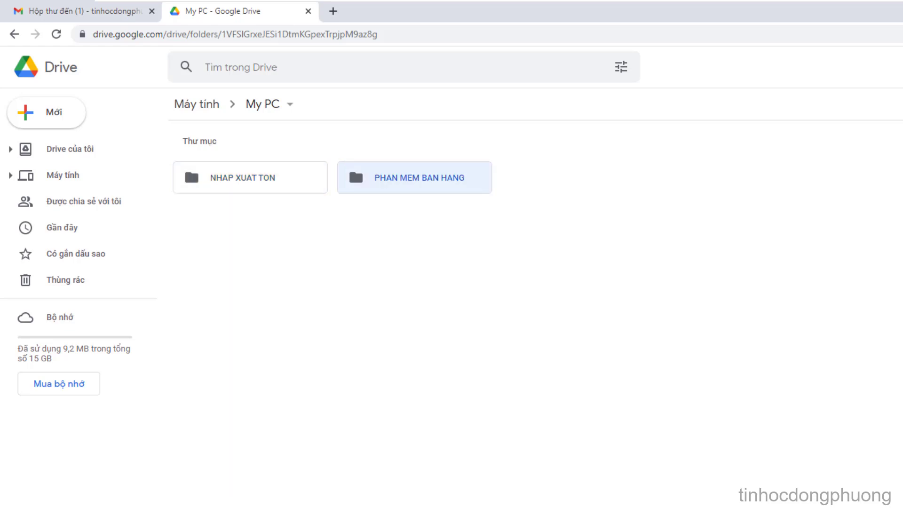
double_click(355, 162)
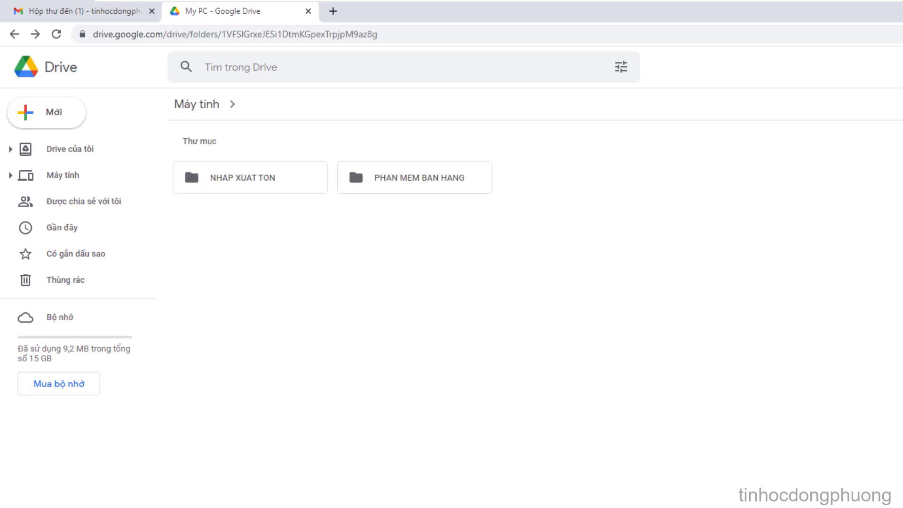
click(355, 163)
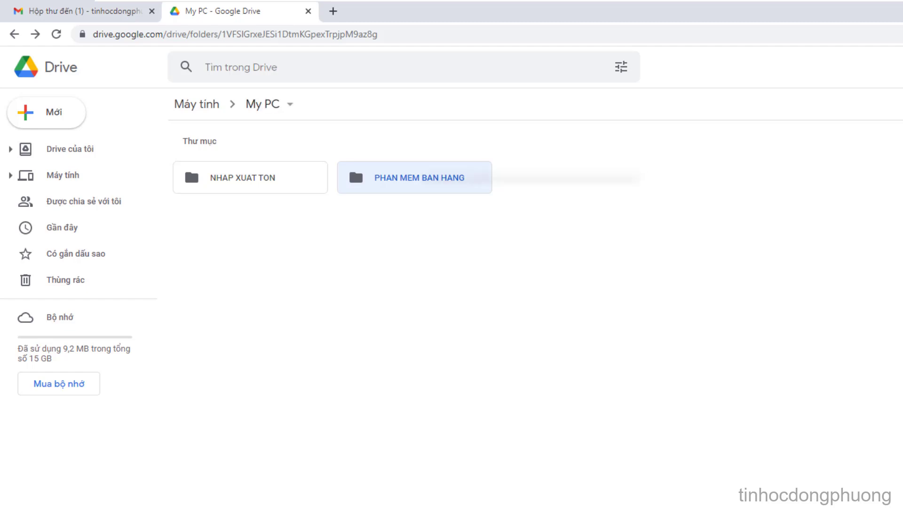
right_click(421, 182)
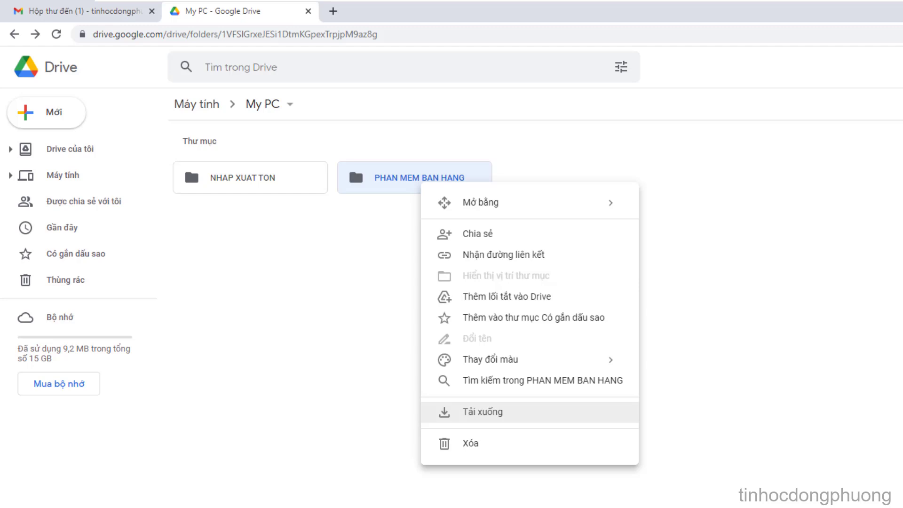
click(243, 182)
right_click(243, 181)
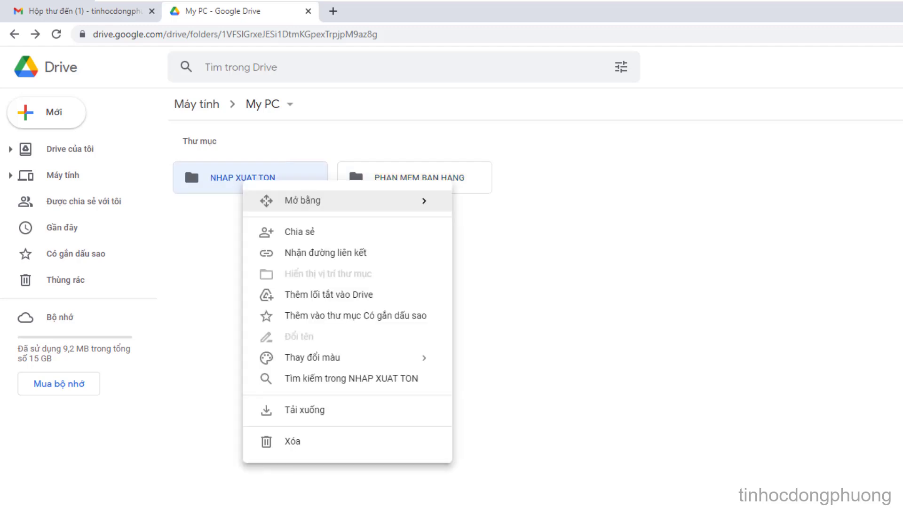
key(Escape)
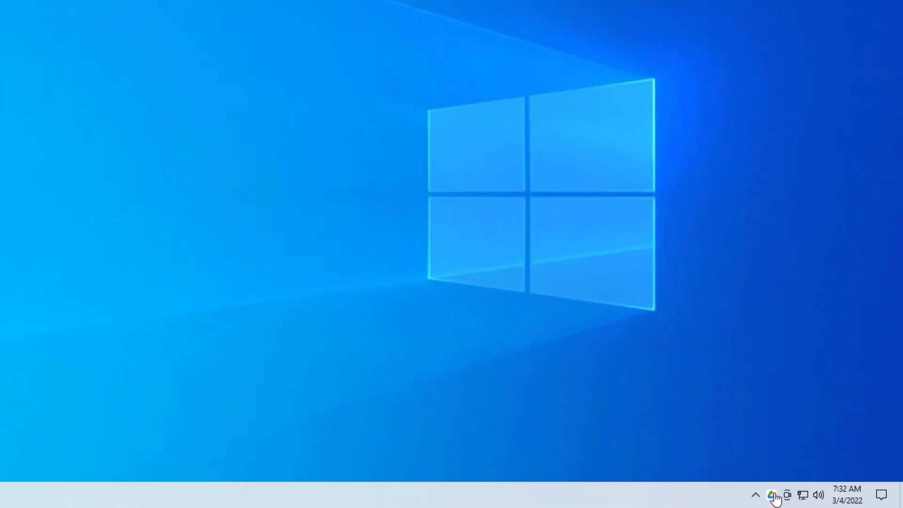
click(773, 494)
click(774, 494)
click(772, 495)
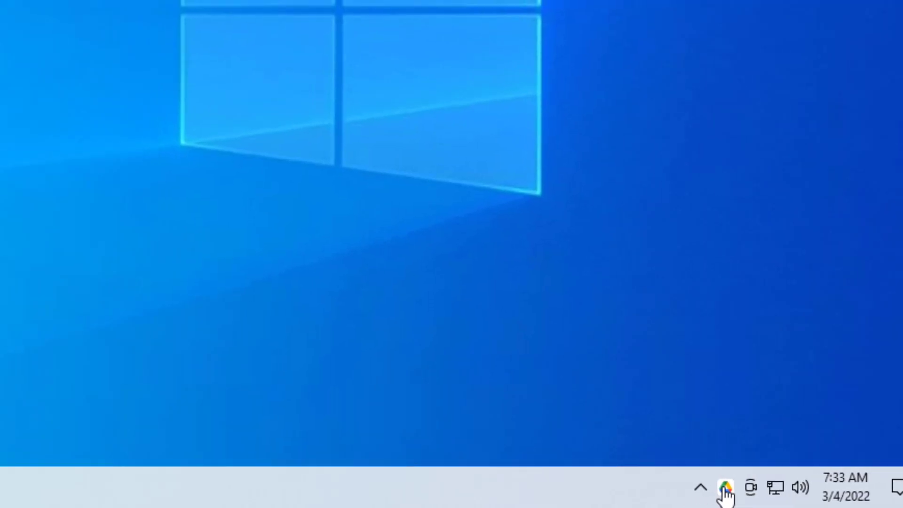
- Search Windows for 'drive' and launch the Google Drive desktop app
key(super)
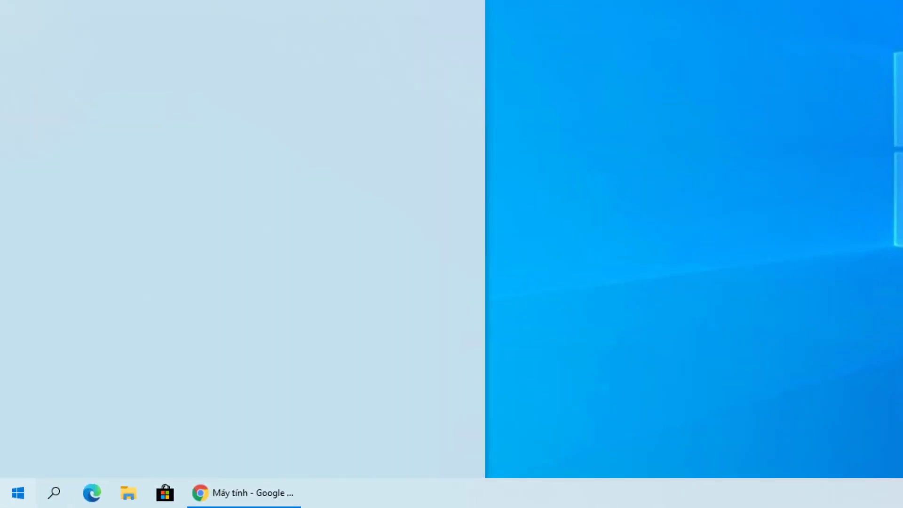
text(drv)
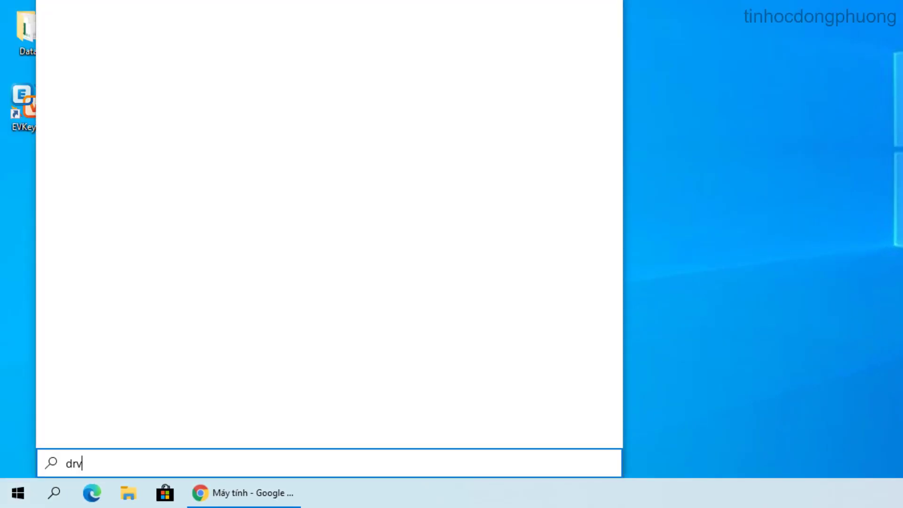
text(i)
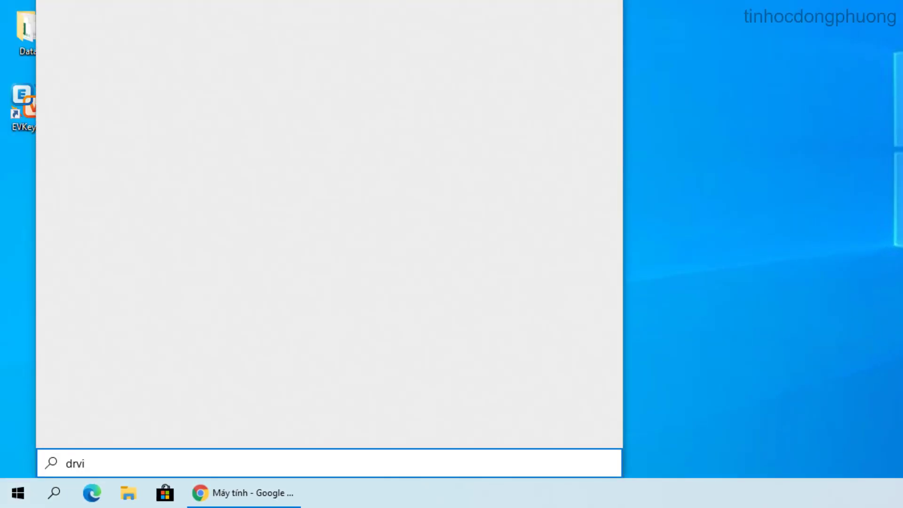
key(BackSpace)
key(BackSpace)
text(ive)
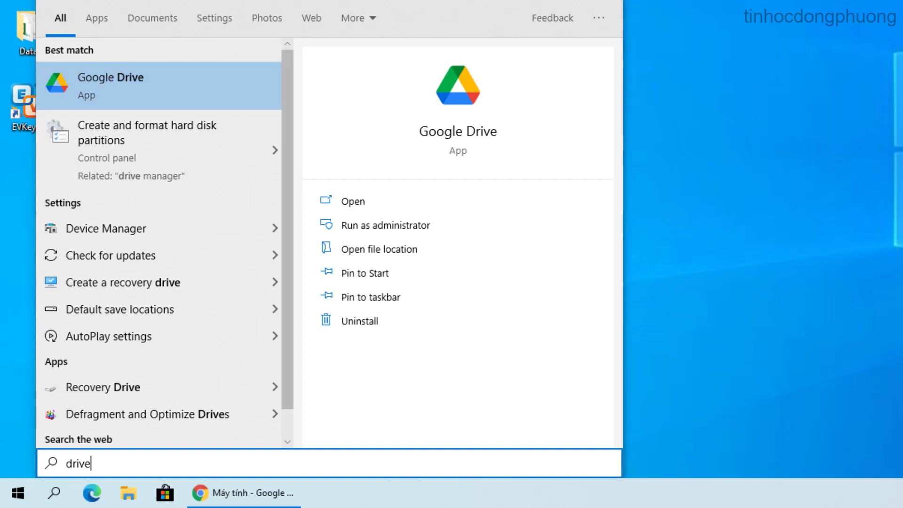
key(Return)
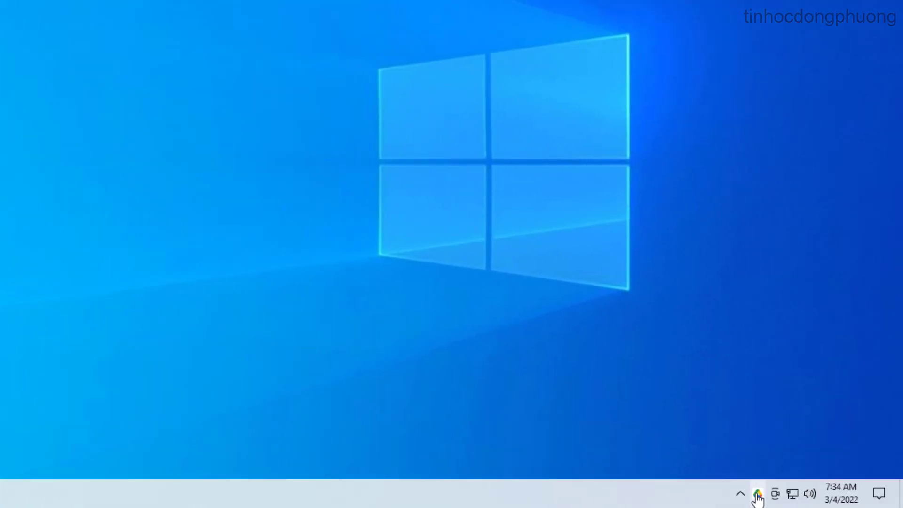
click(777, 498)
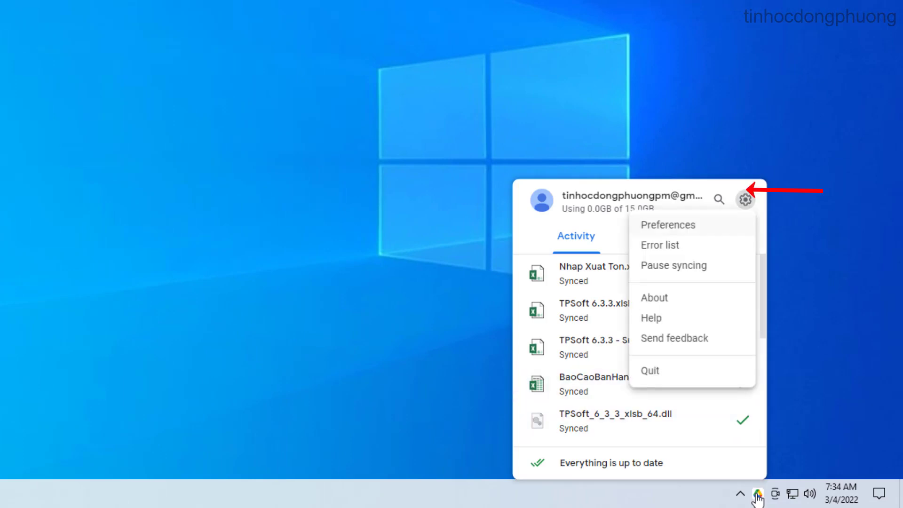
key(Return)
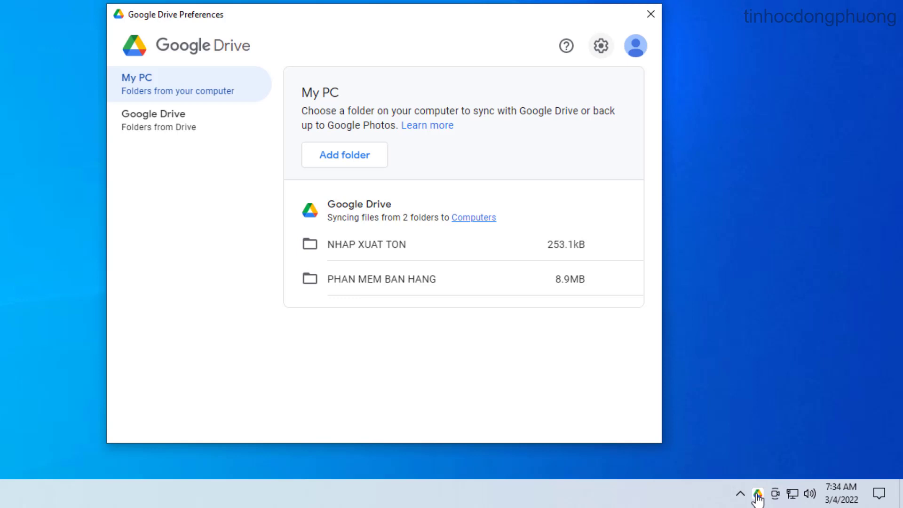
key(Return)
key(Page_Down)
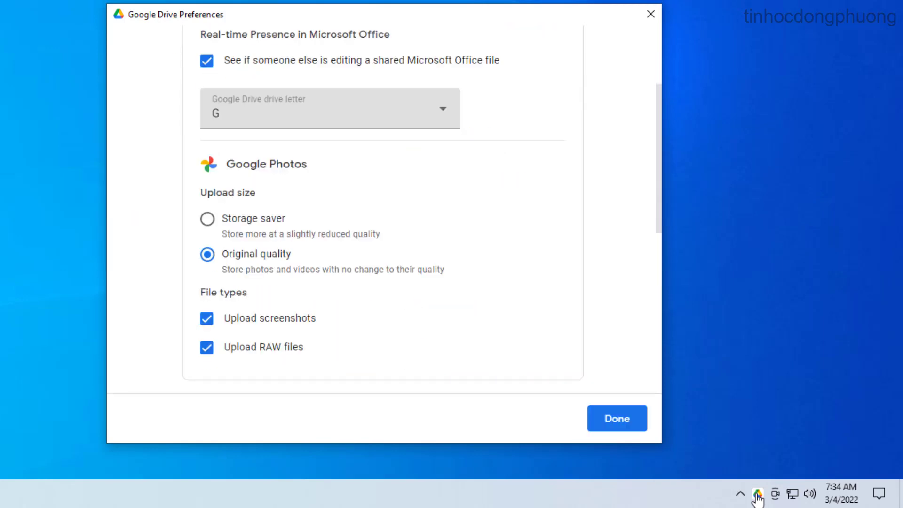
key(Page_Down)
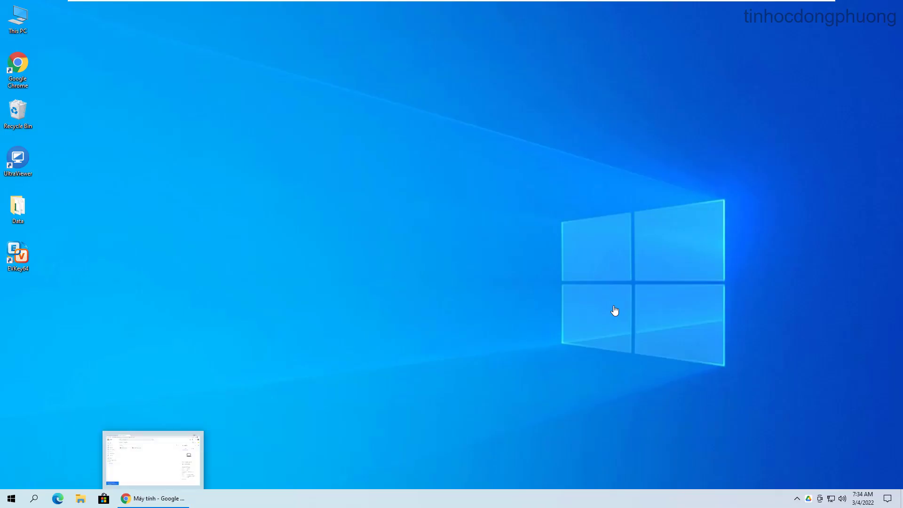
- Open This PC from the desktop and select the New Volume (F:) drive
key(Up)
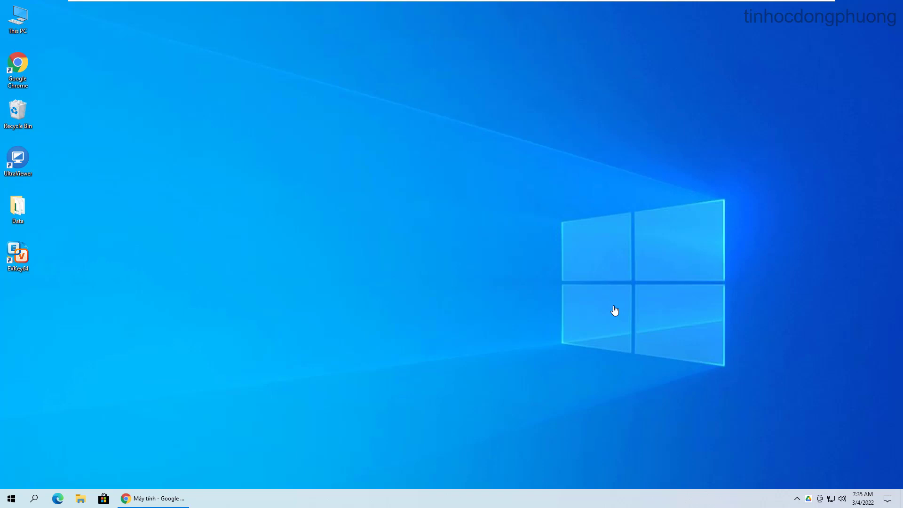
key(Return)
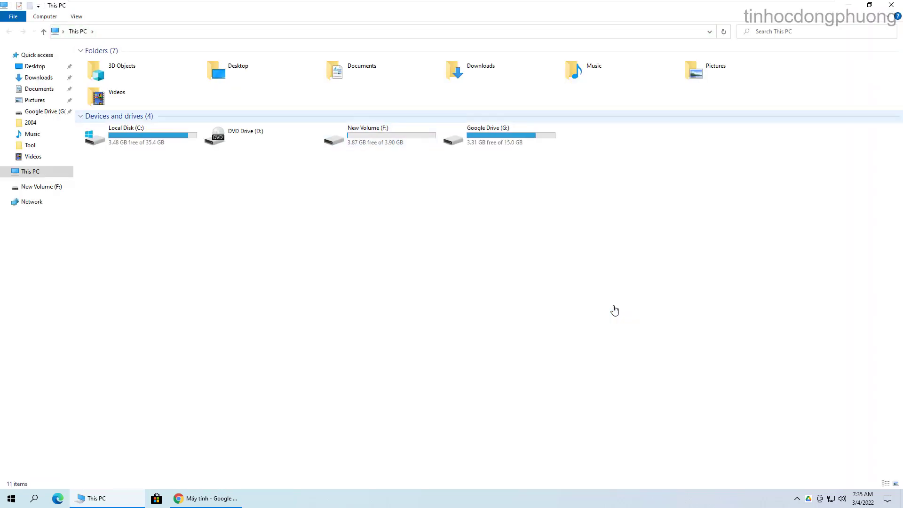
key(Right)
key(Right)
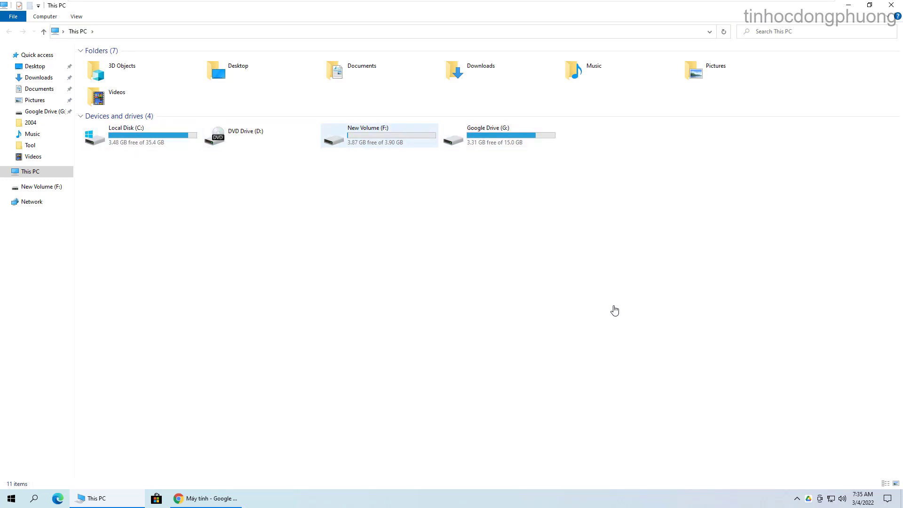
click(614, 310)
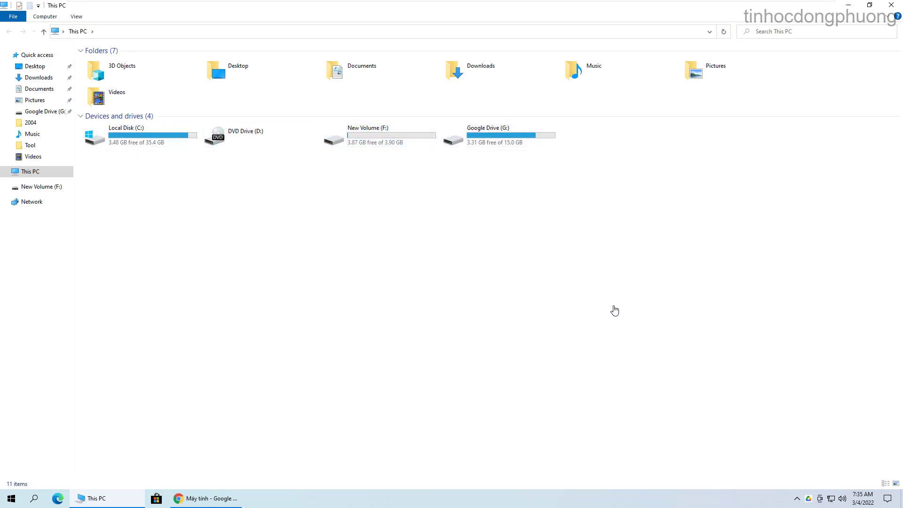
key(space)
key(Up)
key(Down)
key(alt+Tab)
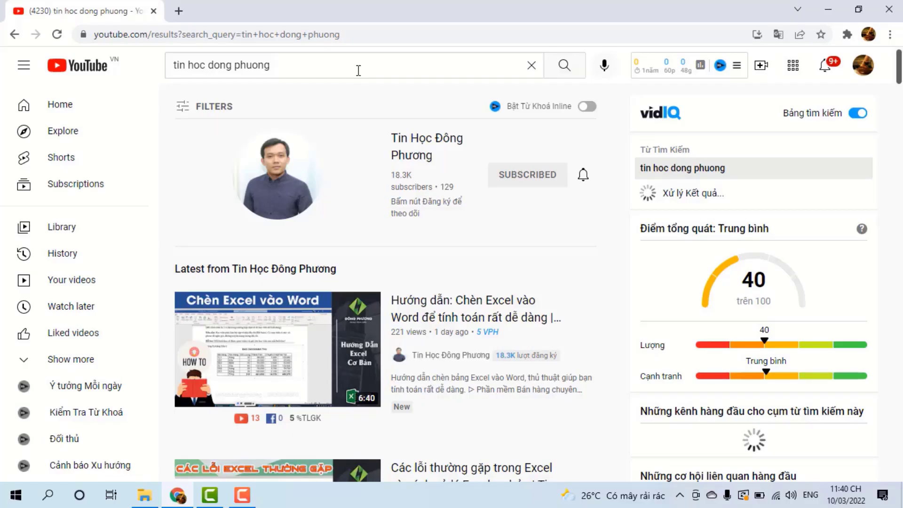
- Search YouTube for 'dong bo du lieu tr' and open the top Google Drive sync tutorial
click(358, 70)
key(ctrl+shift+Left)
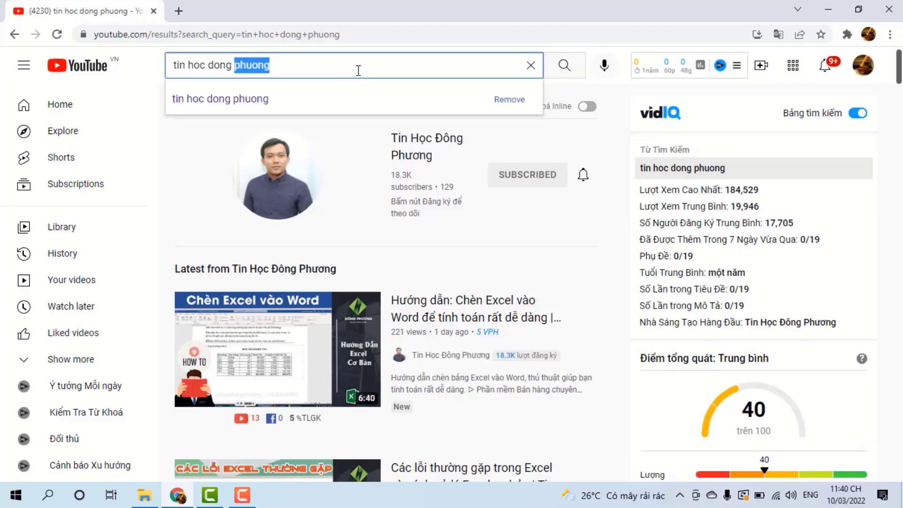
key(ctrl+a)
text(dong )
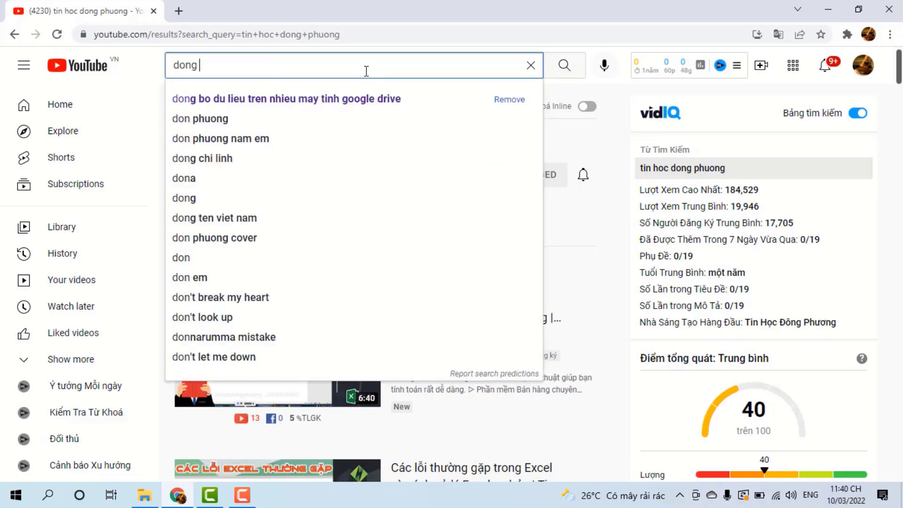
text(bo du lieu)
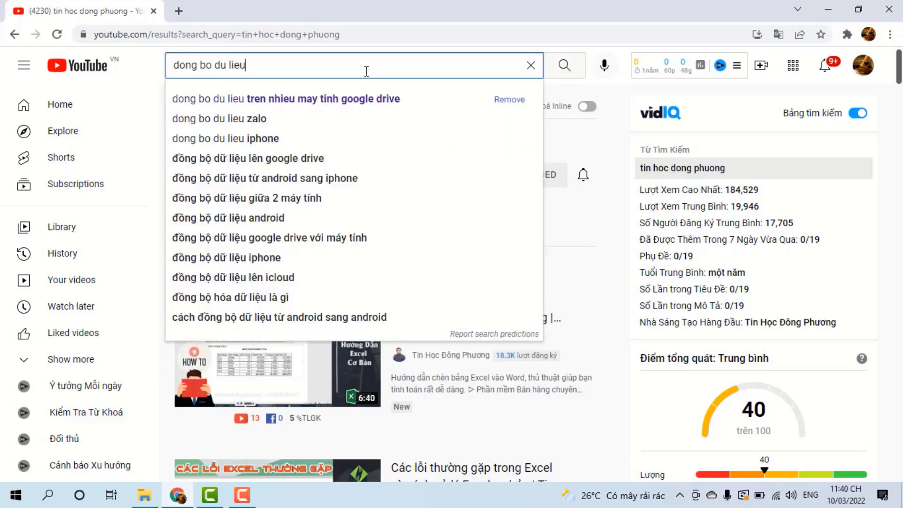
text( tr)
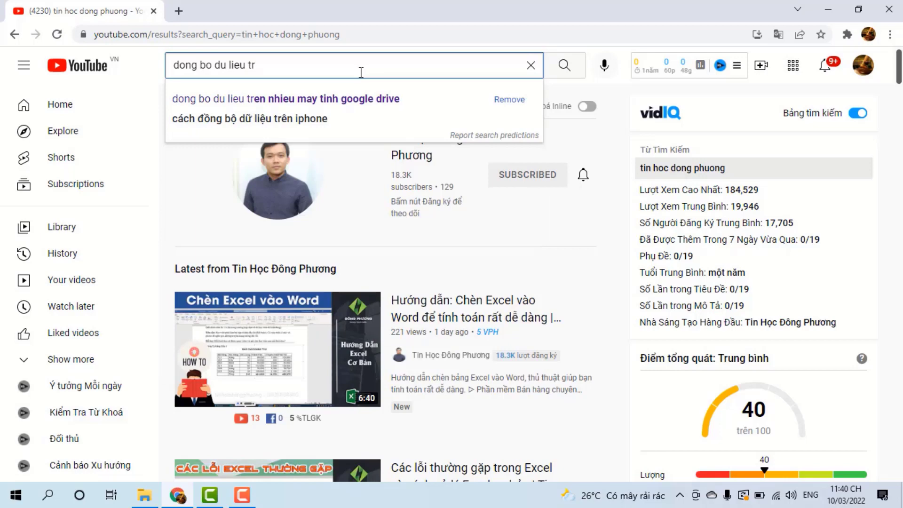
click(339, 98)
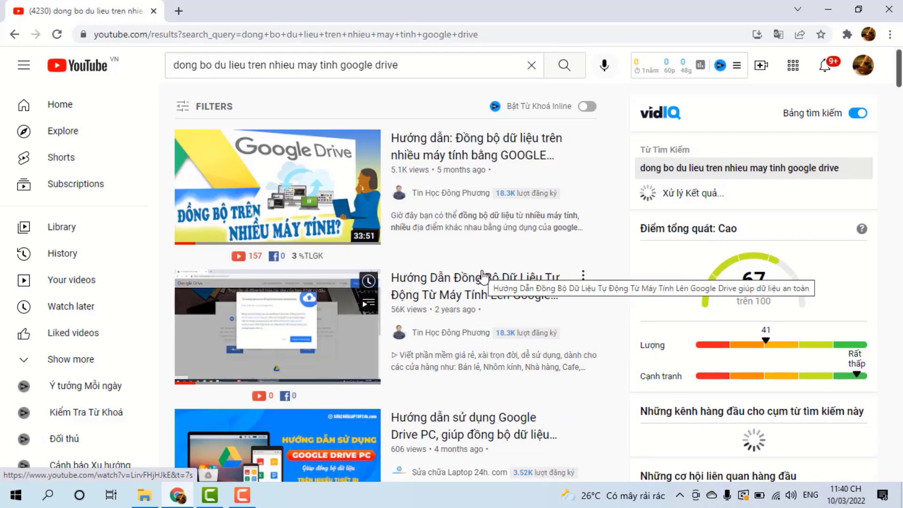
mouse_move(277, 187)
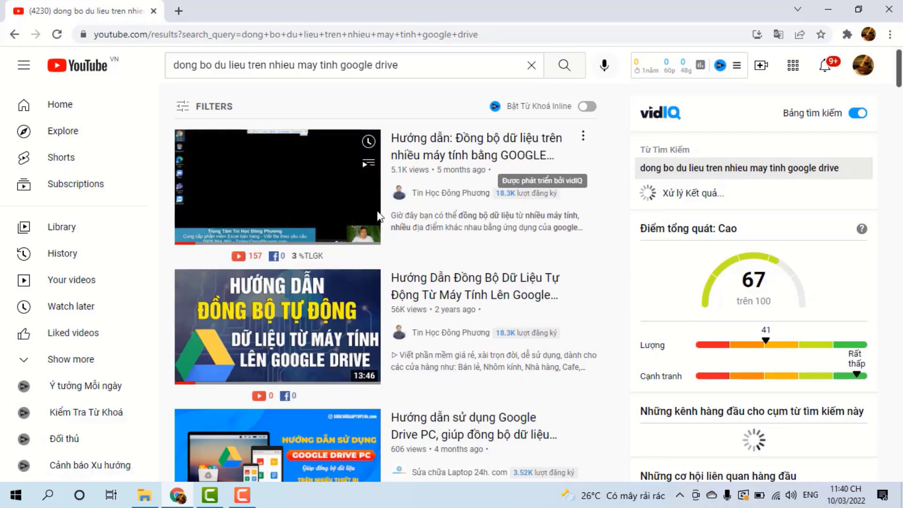
click(346, 217)
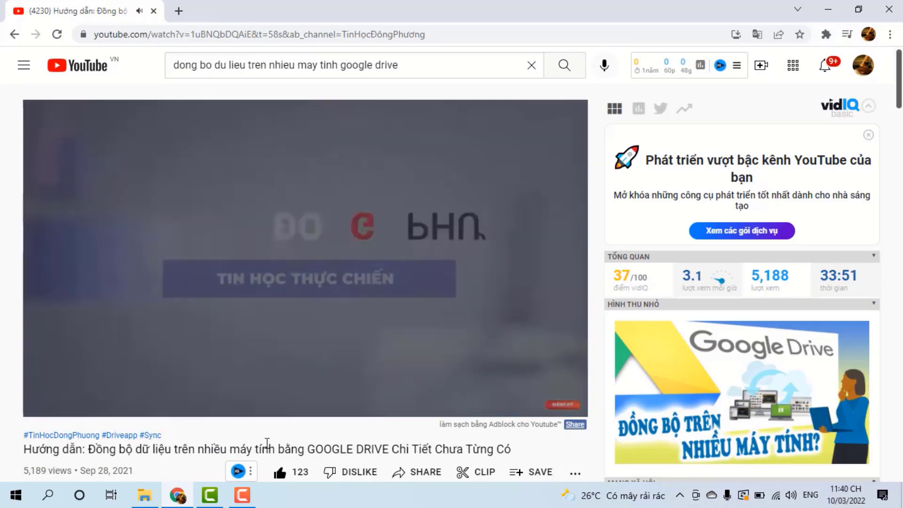
triple_click(266, 442)
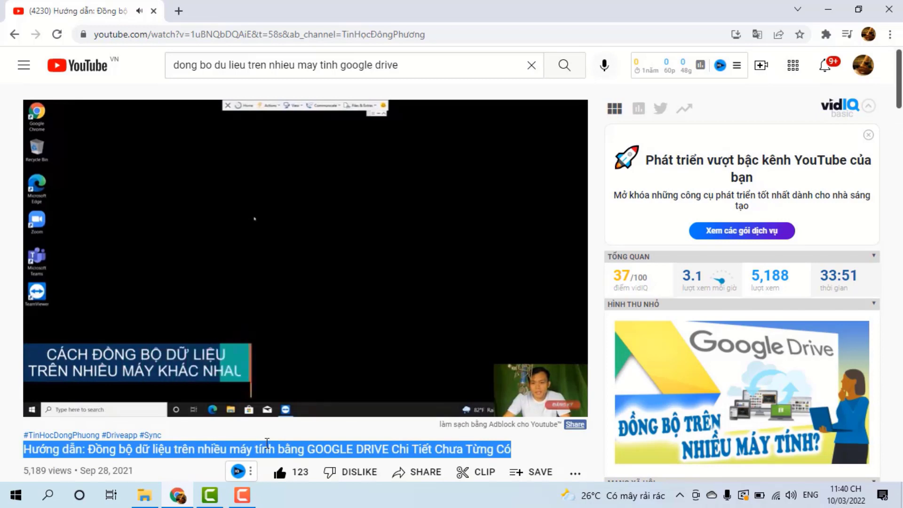